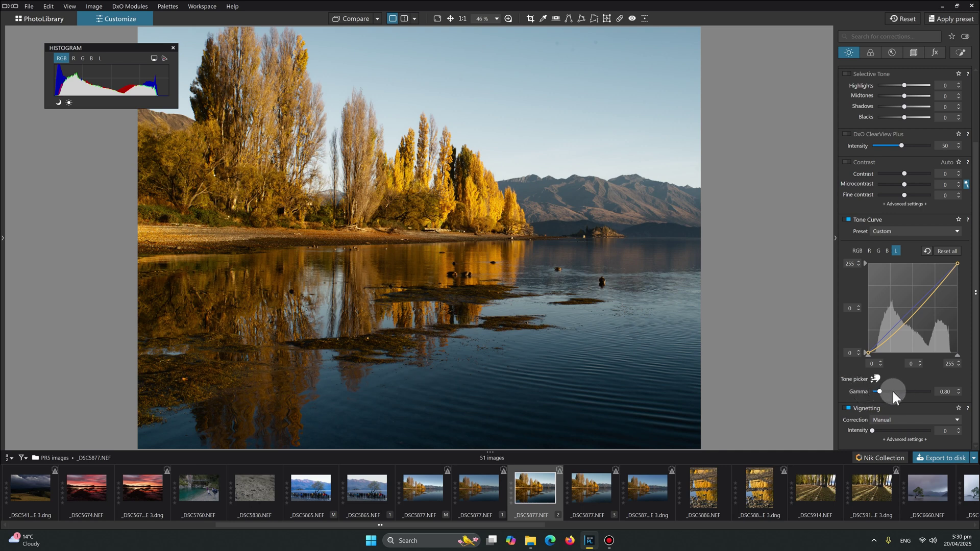
# Reset the lakeside photo's tone curve to Linear, then inspect the RGB, R and L channel curves.
pyautogui.click(927, 250)
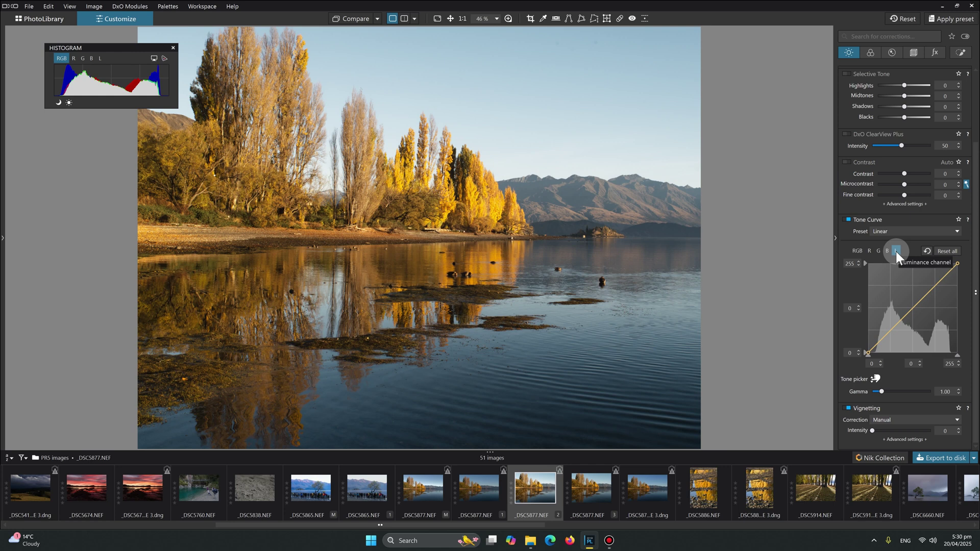
pyautogui.click(857, 251)
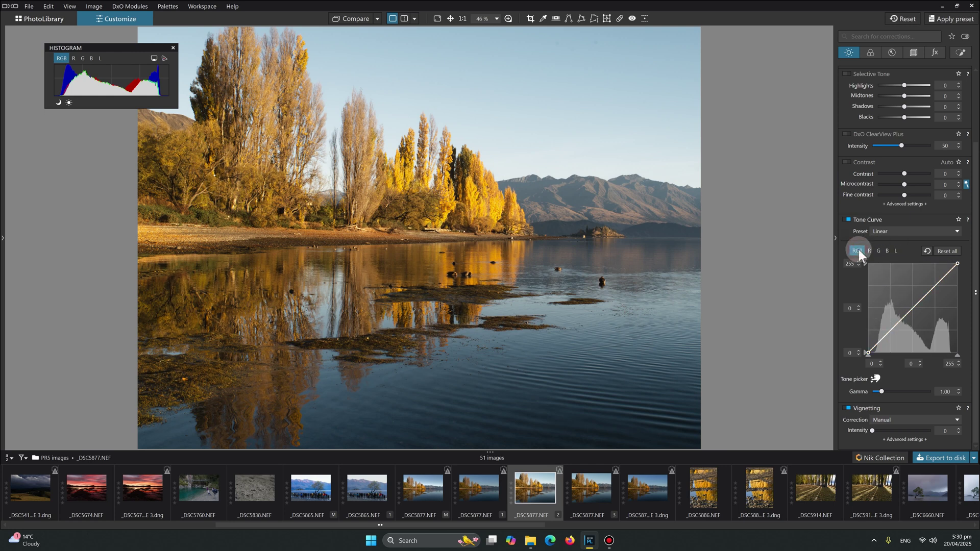
pyautogui.click(870, 251)
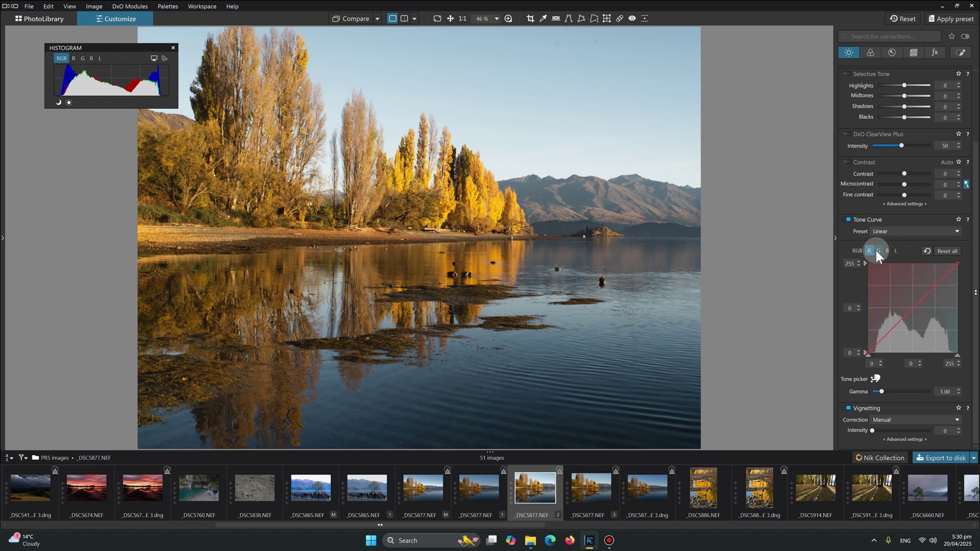
pyautogui.click(896, 250)
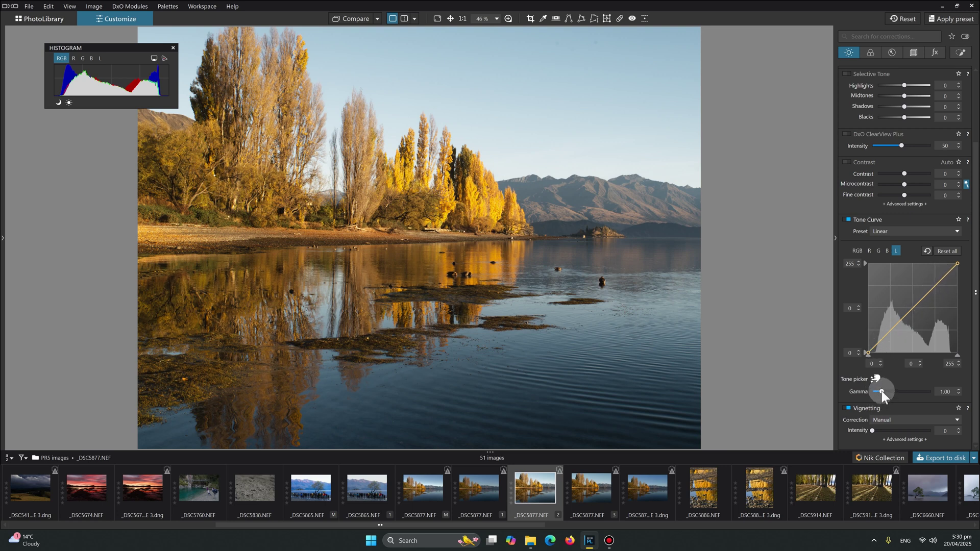
# Try tone-curve gamma at 1.80, reset it to 1.00, then settle on gamma 0.71.
pyautogui.moveTo(880, 391); pyautogui.dragTo(889, 391)
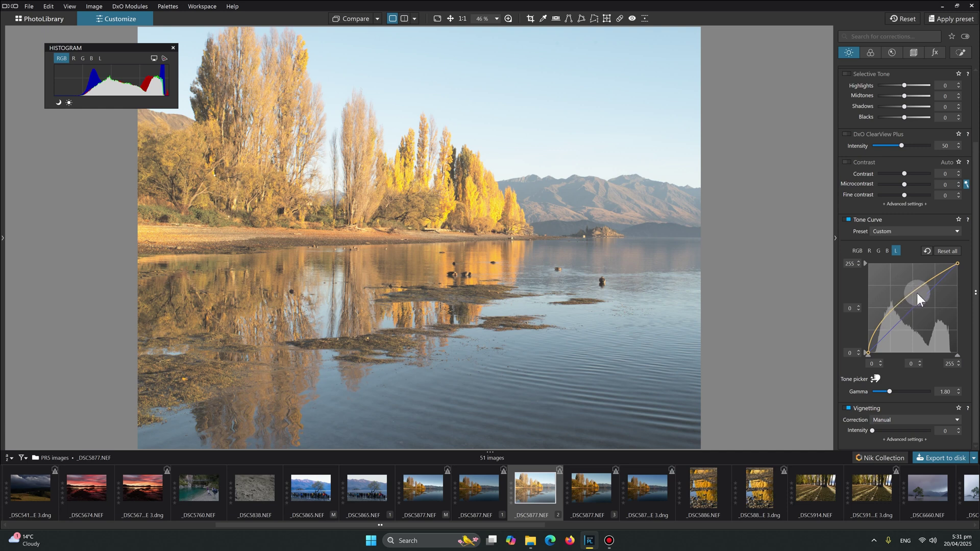
pyautogui.moveTo(889, 391); pyautogui.dragTo(883, 393)
pyautogui.doubleClick(884, 393)
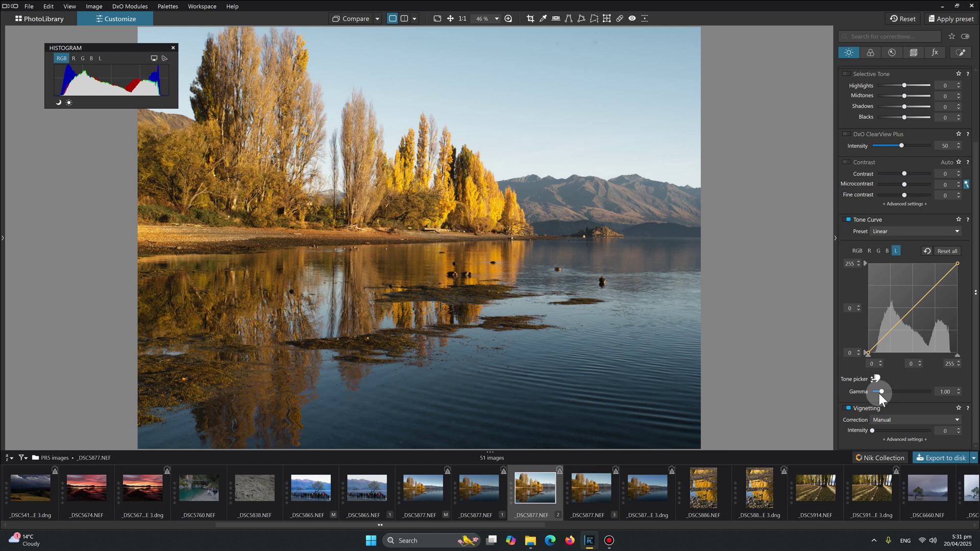
pyautogui.moveTo(881, 391); pyautogui.dragTo(878, 393)
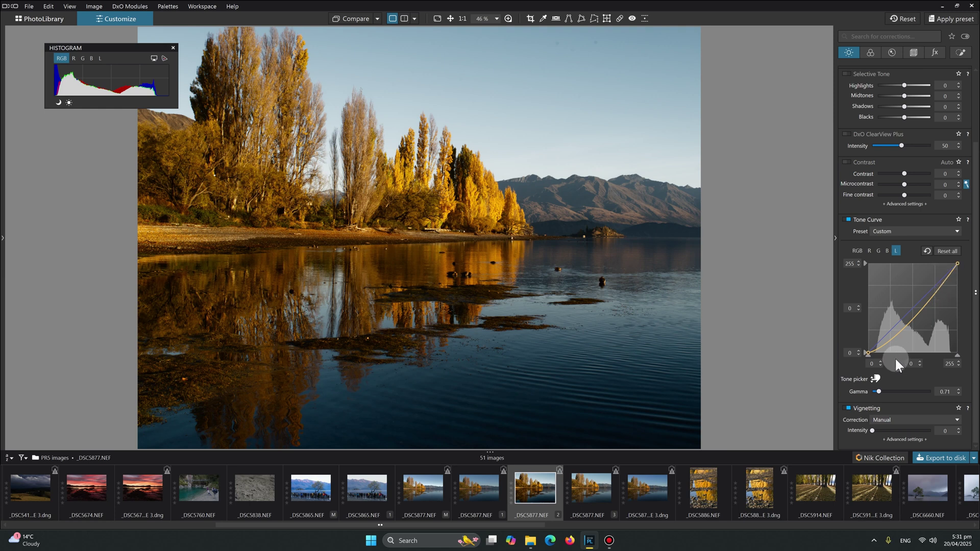
# Reset the tone curve, set gamma to 0.80, and compare the result with the original.
pyautogui.click(946, 251)
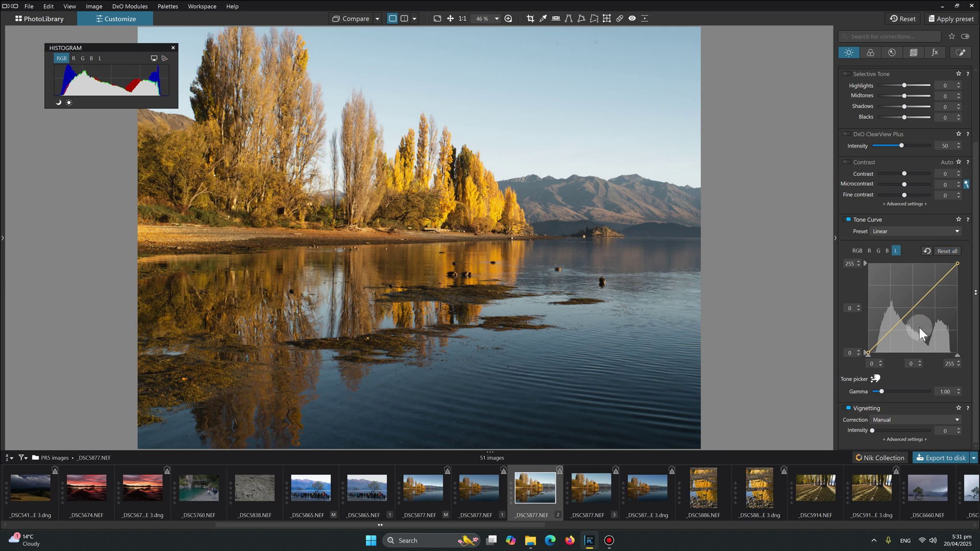
pyautogui.click(874, 392)
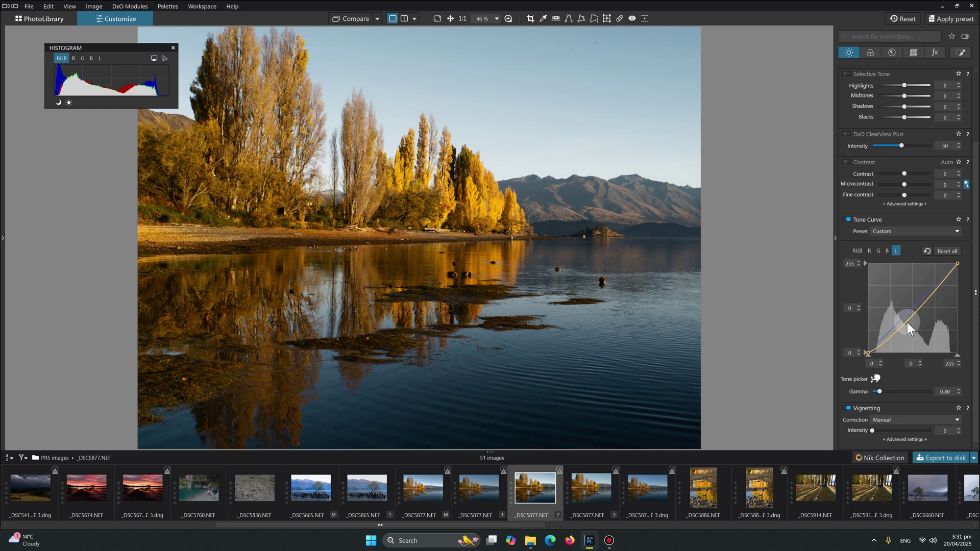
pyautogui.click(356, 19)
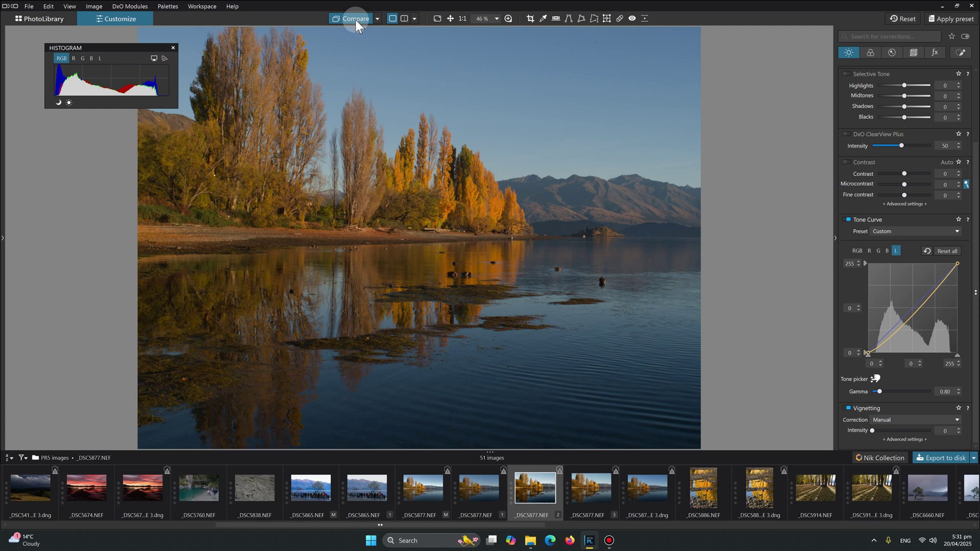
pyautogui.click(355, 20)
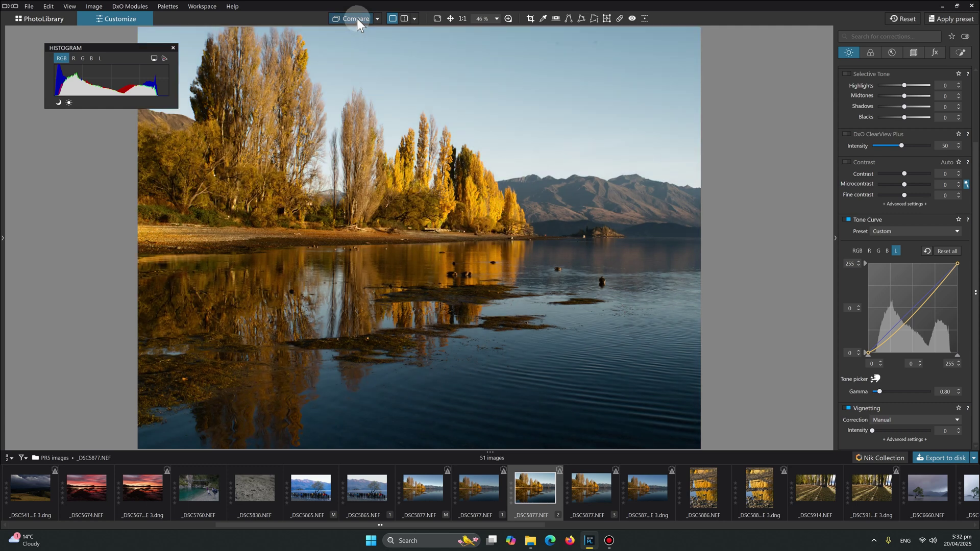
# Show the Color palette and check the RAW White Balance and Agfa Precisa 100 rendering without changes.
pyautogui.click(871, 52)
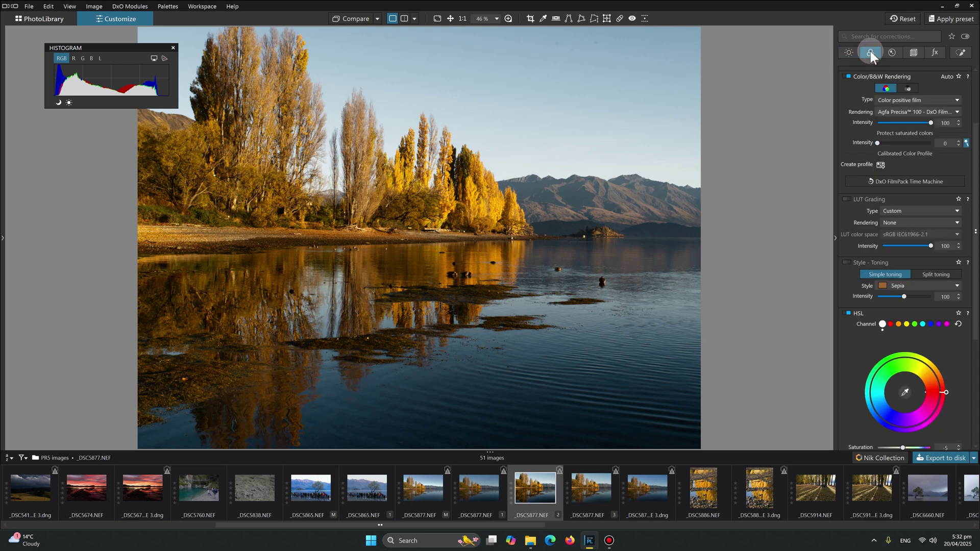
pyautogui.scroll(2, 853, 122)
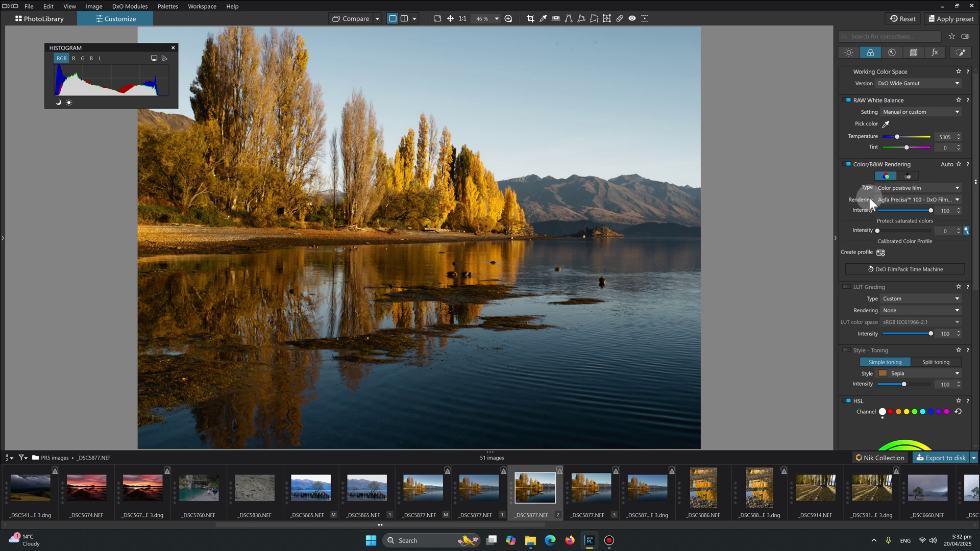
pyautogui.click(957, 200)
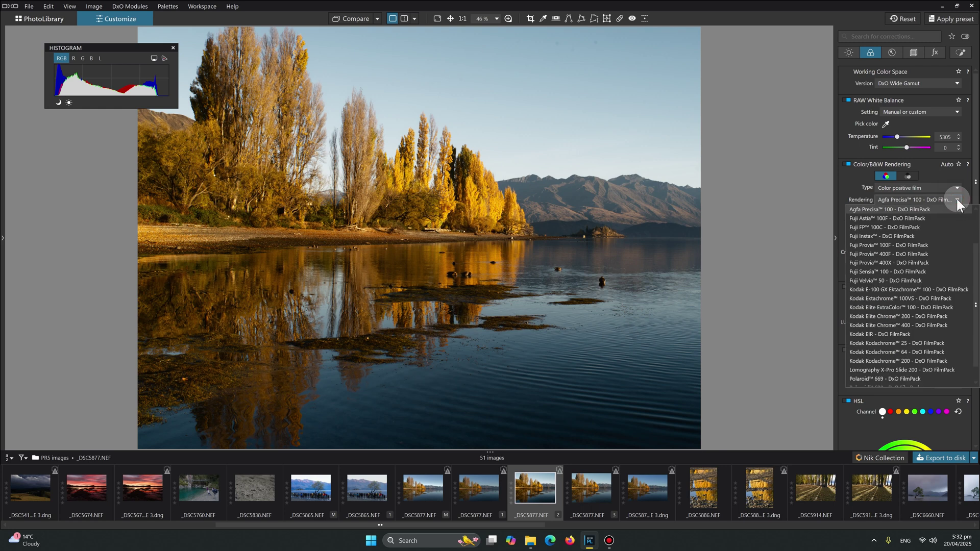
pyautogui.click(956, 202)
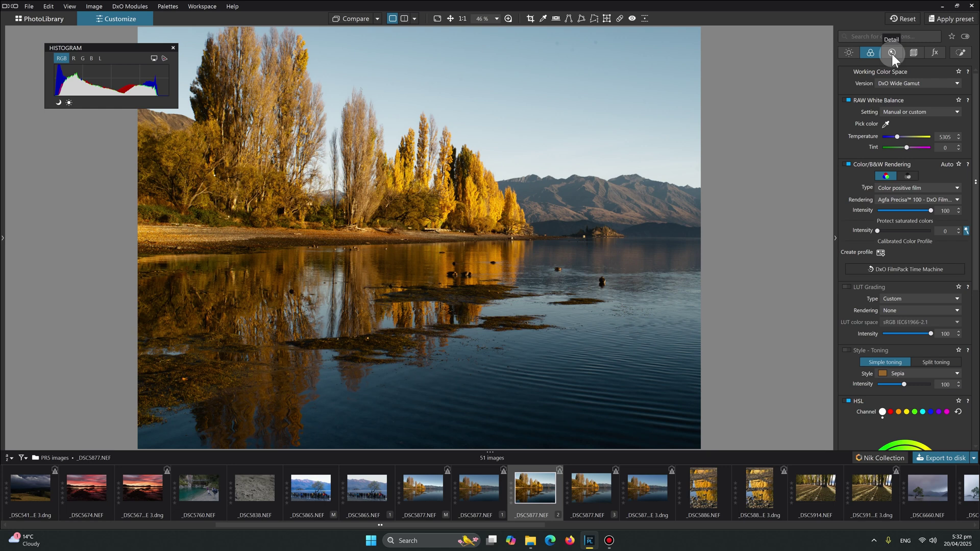
# Look at the graduated filter under Local Adjustments, then return to the Light palette.
pyautogui.click(959, 53)
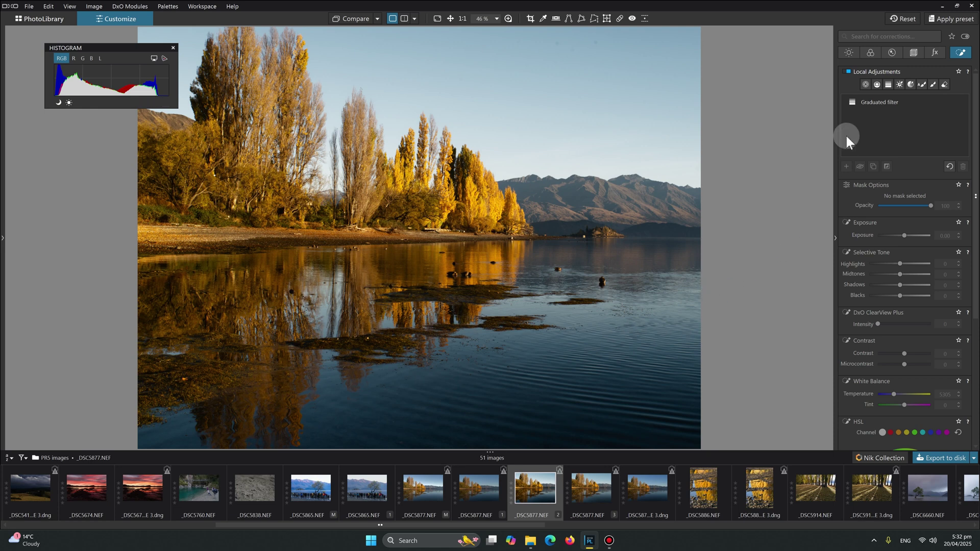
pyautogui.click(848, 53)
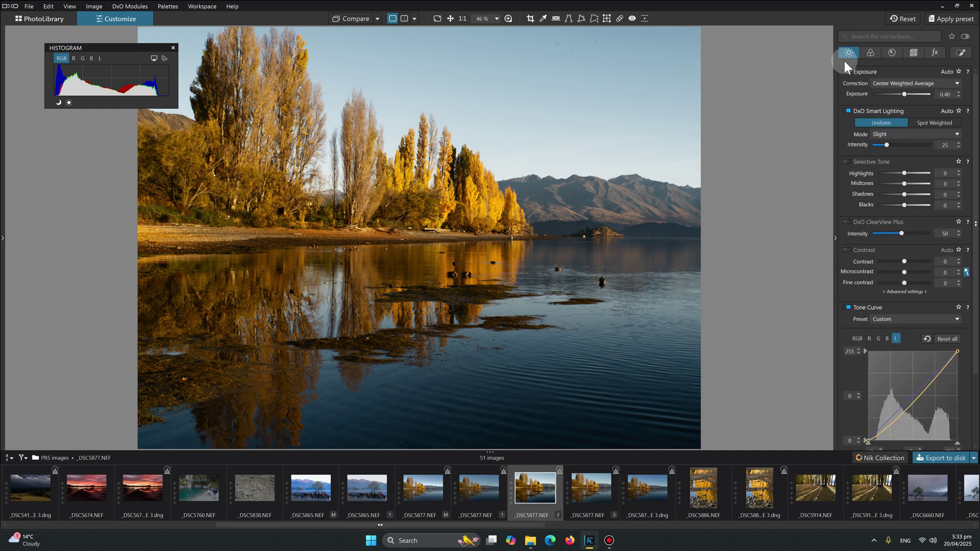
# Disable Smart Lighting, Exposure and Tone Curve to compare the uncorrected lakeside photo.
pyautogui.click(846, 111)
pyautogui.click(845, 71)
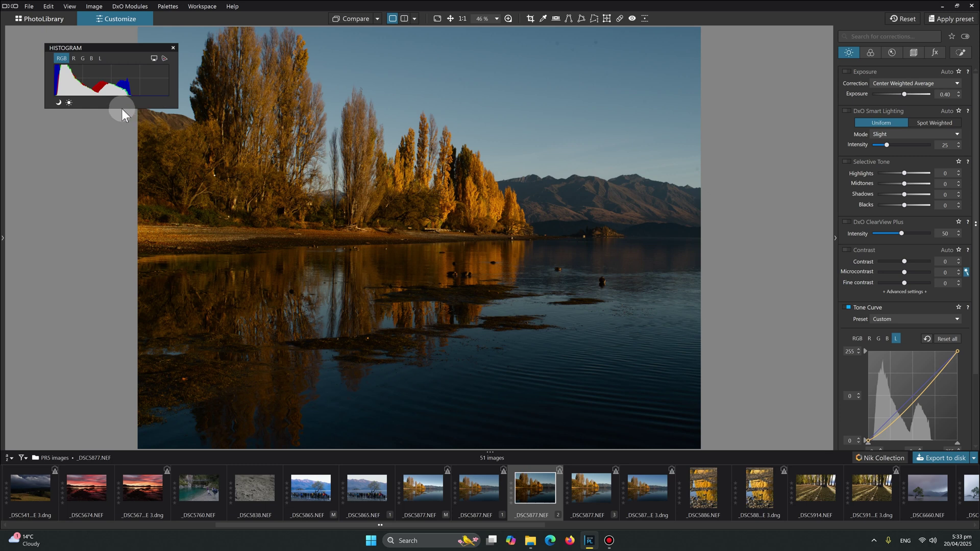
pyautogui.click(846, 307)
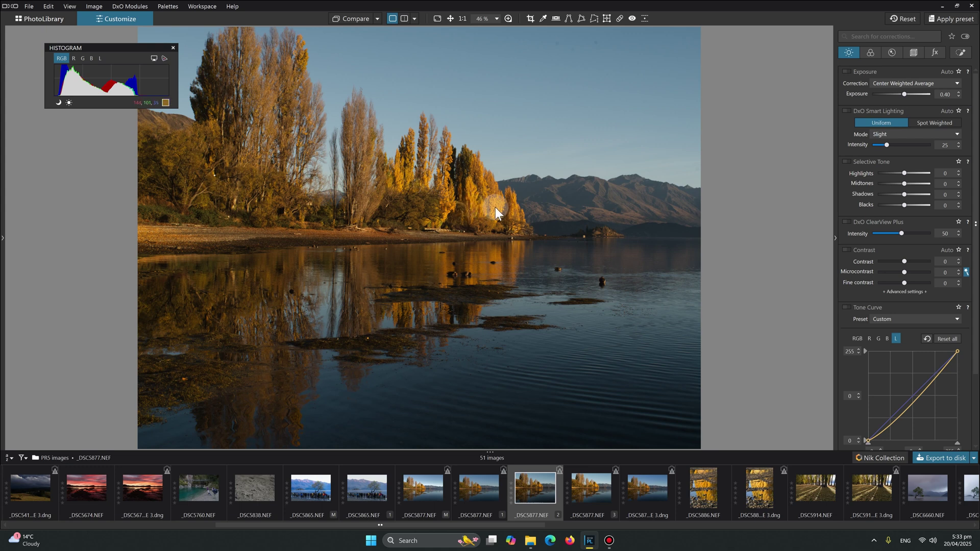
# Re-enable Exposure at +0.40 in Center Weighted Average mode and Smart Lighting Slight at 25.
pyautogui.click(848, 70)
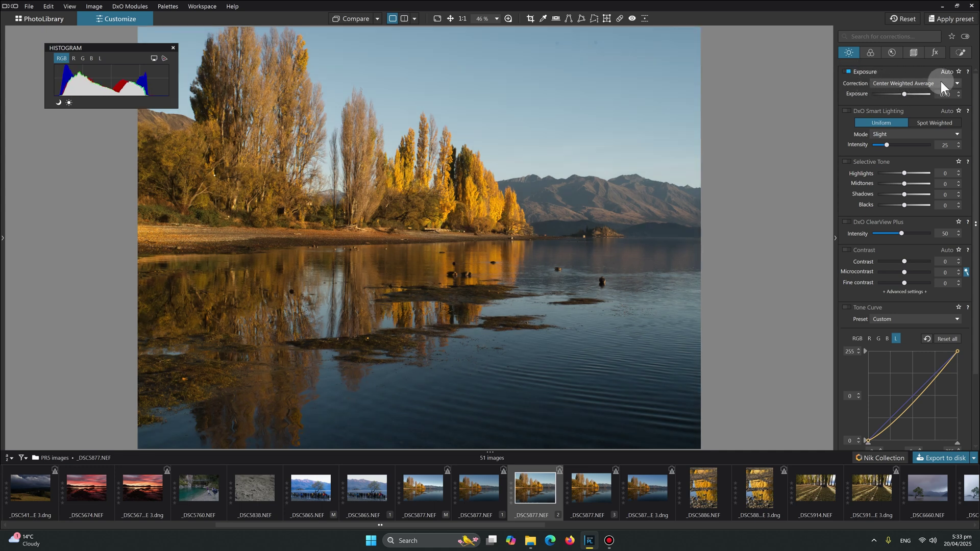
pyautogui.click(958, 85)
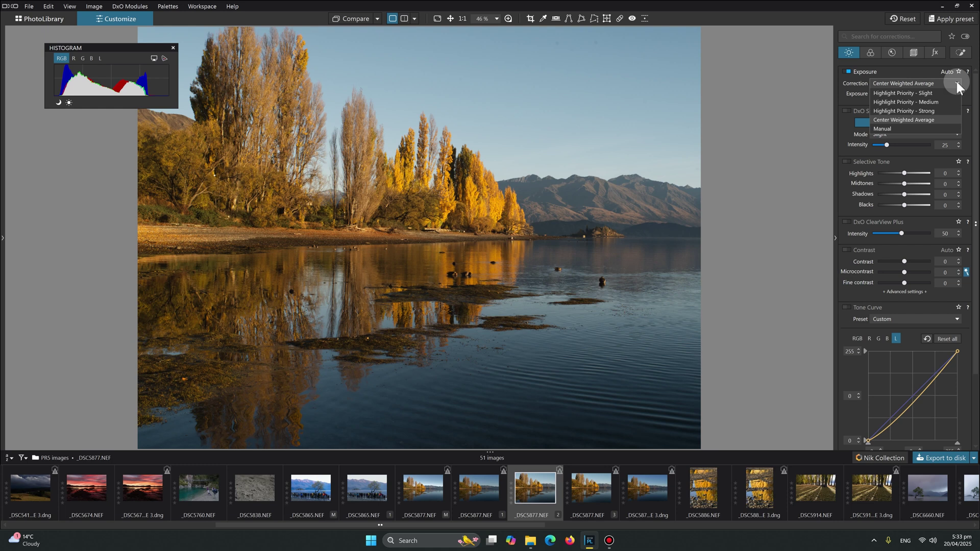
pyautogui.click(847, 93)
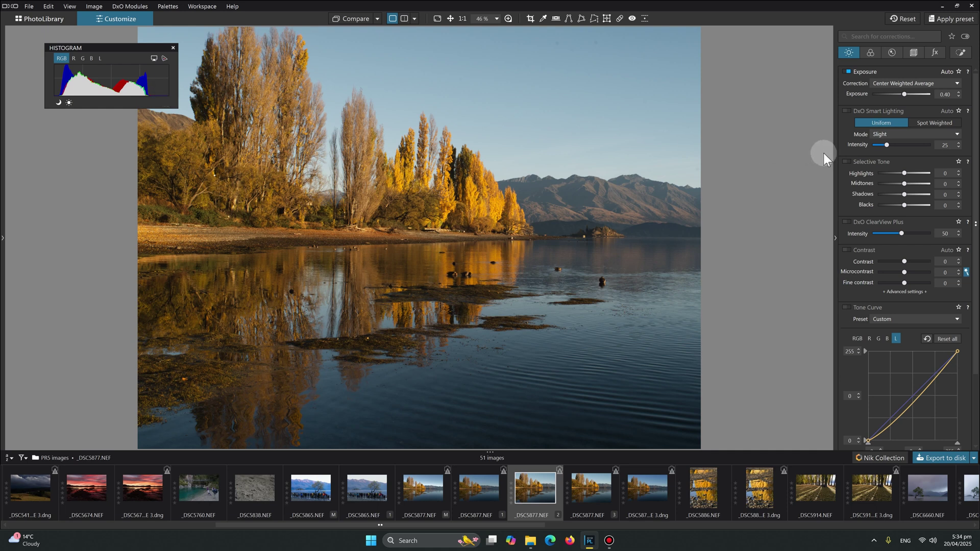
pyautogui.click(847, 108)
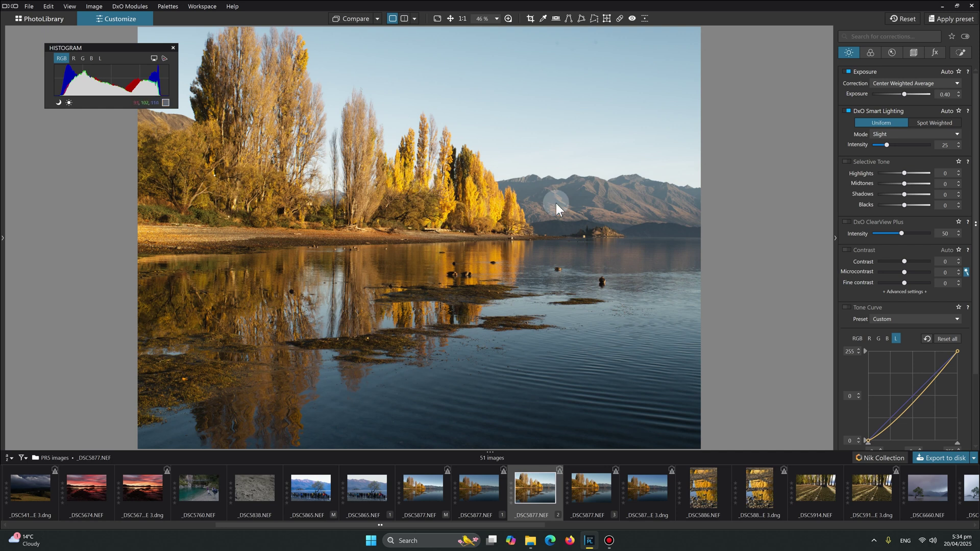
# Put the tone curve on the luminance channel at gamma 0.80 and compare against the original.
pyautogui.scroll(-3, 889, 269)
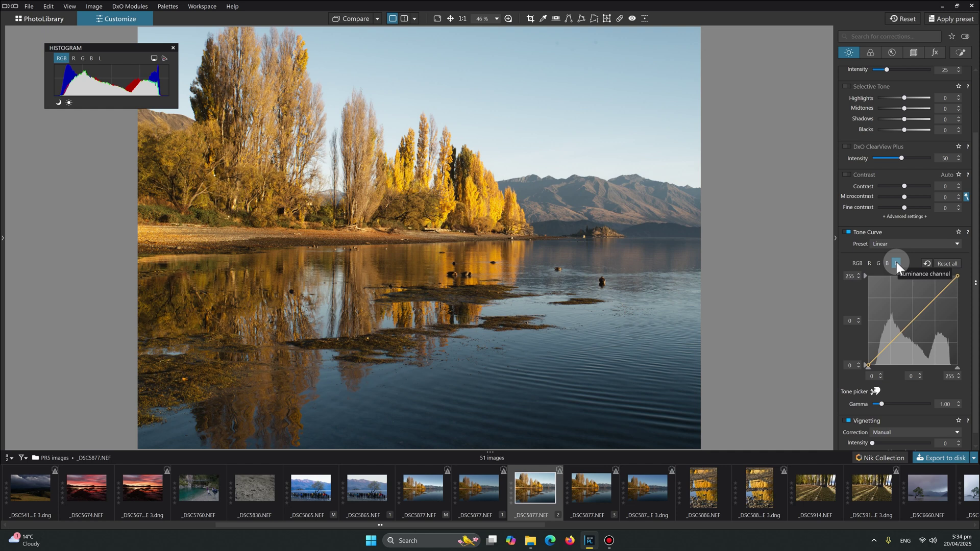
pyautogui.click(856, 262)
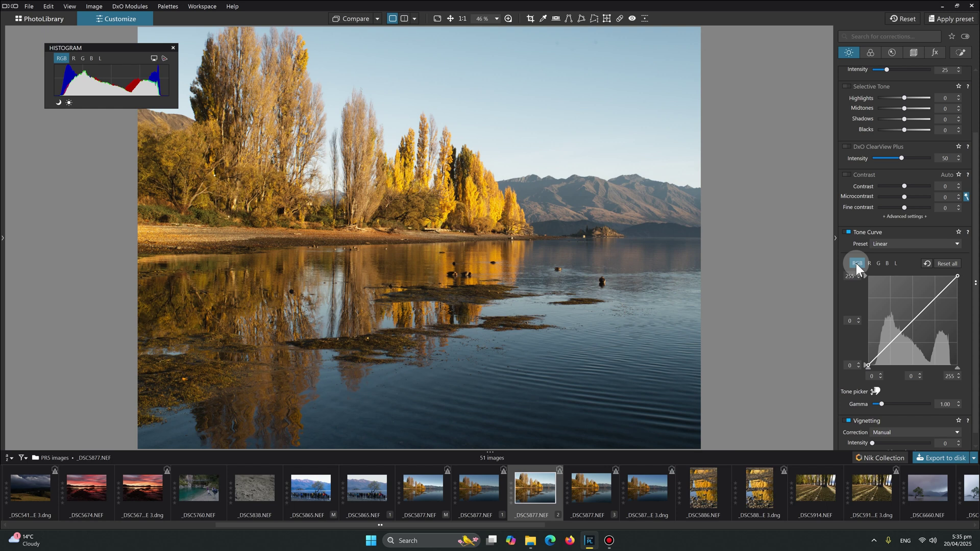
pyautogui.click(896, 263)
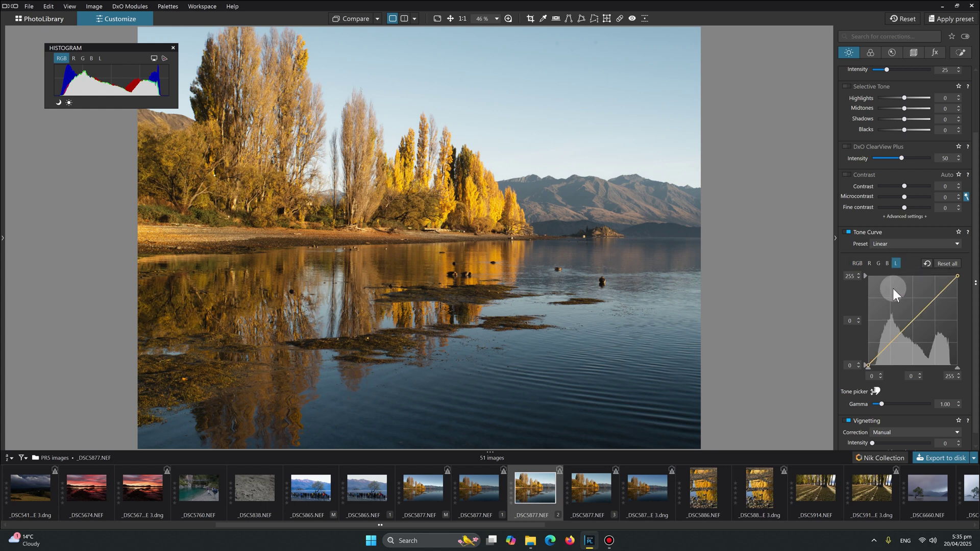
pyautogui.scroll(-2, 873, 402)
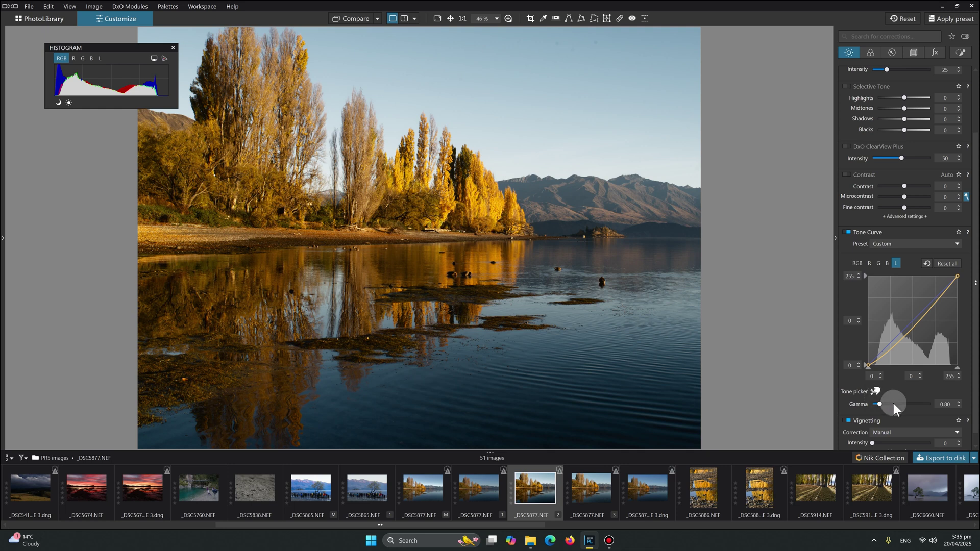
pyautogui.scroll(1, 892, 400)
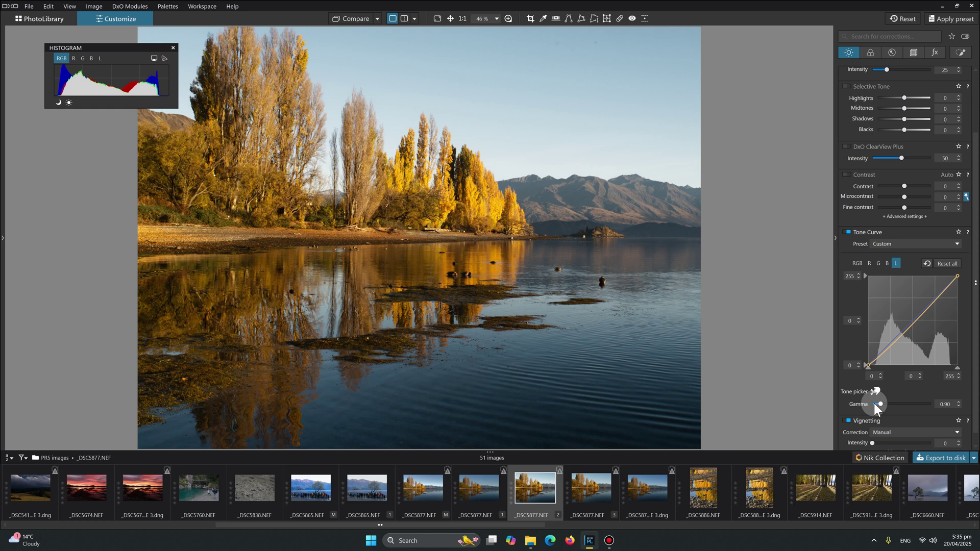
pyautogui.scroll(-1, 873, 403)
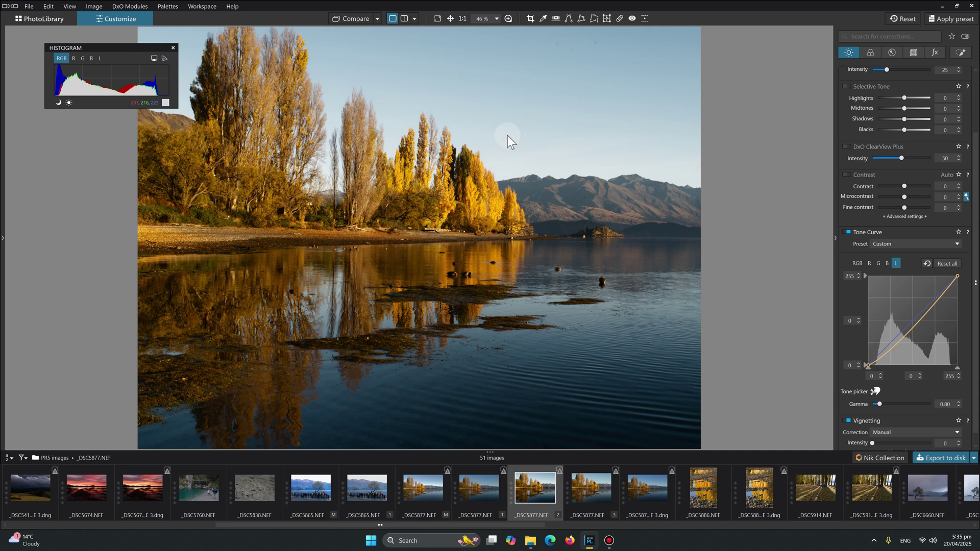
pyautogui.click(345, 16)
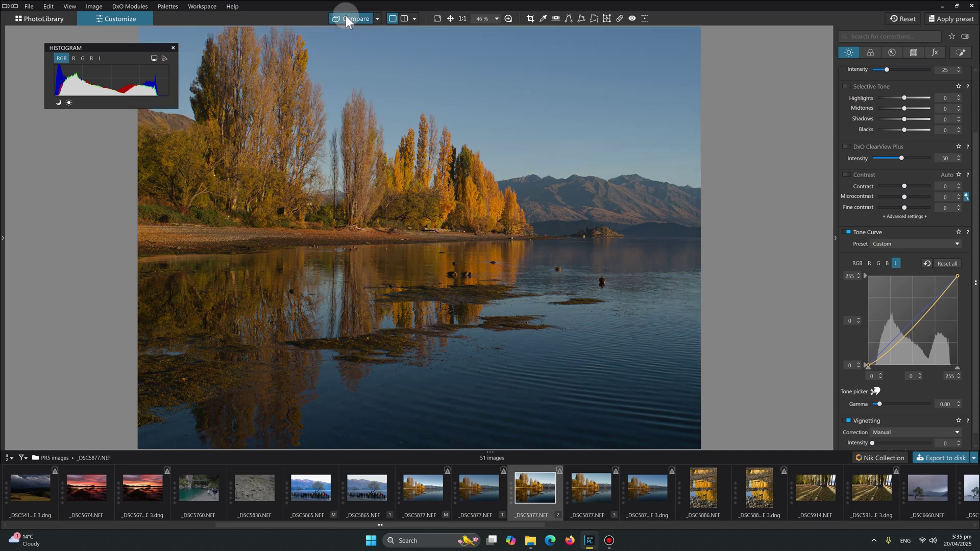
pyautogui.click(345, 16)
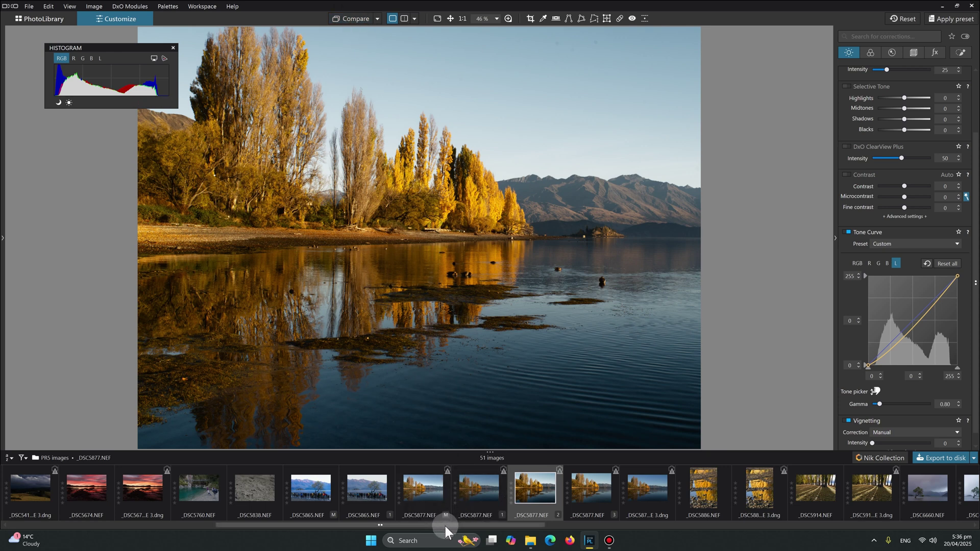
# Open _DSC5398.NEF from the filmstrip, inspect its sky at 100%, then fit it to the window.
pyautogui.moveTo(445, 526); pyautogui.dragTo(300, 528)
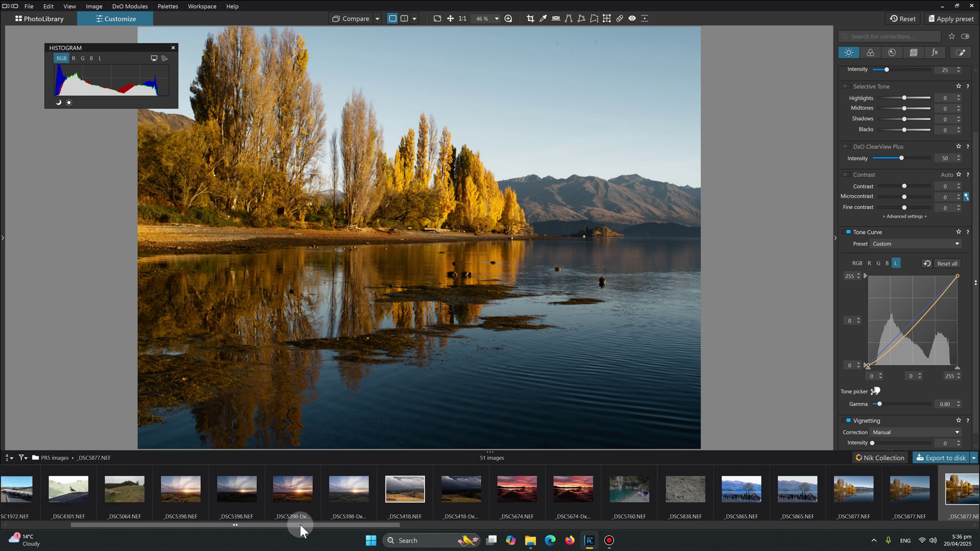
pyautogui.click(227, 485)
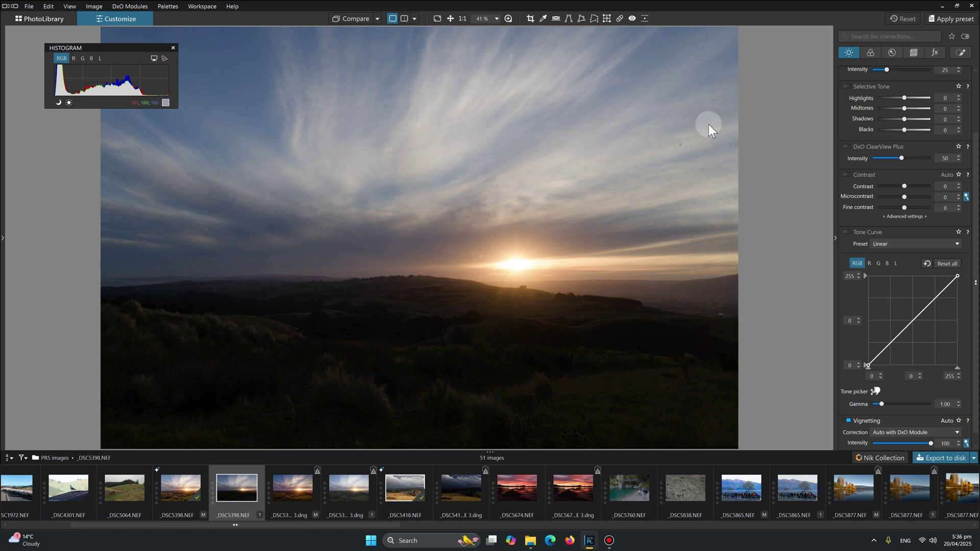
pyautogui.moveTo(712, 82); pyautogui.dragTo(602, 304)
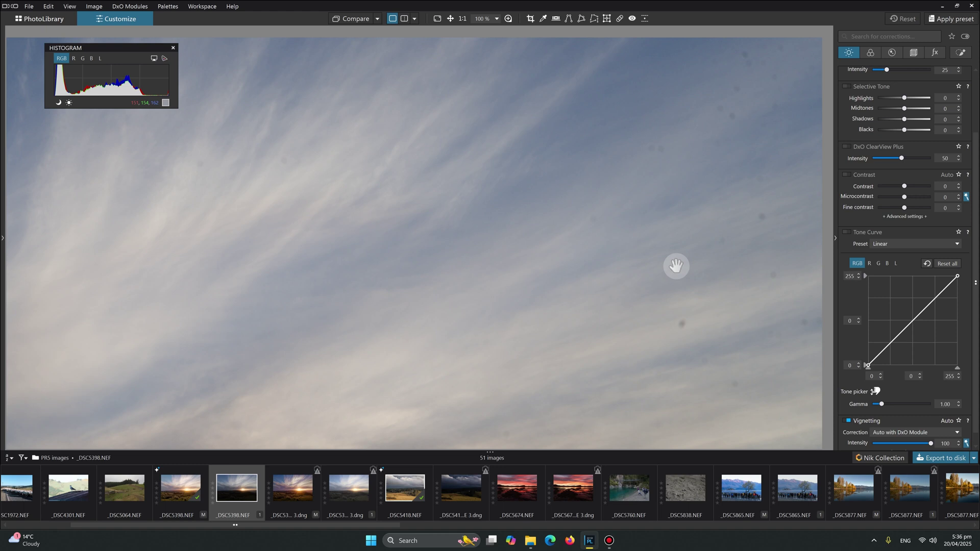
pyautogui.click(642, 238)
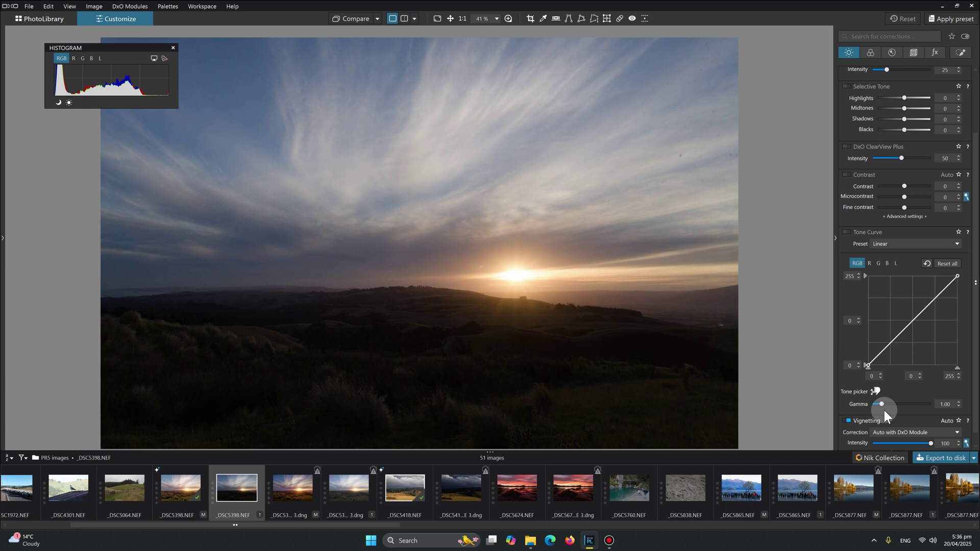
# Raise the RGB curve gamma to 1.70 and add a midtone point moved from 169 to 194.
pyautogui.moveTo(895, 404); pyautogui.dragTo(897, 403)
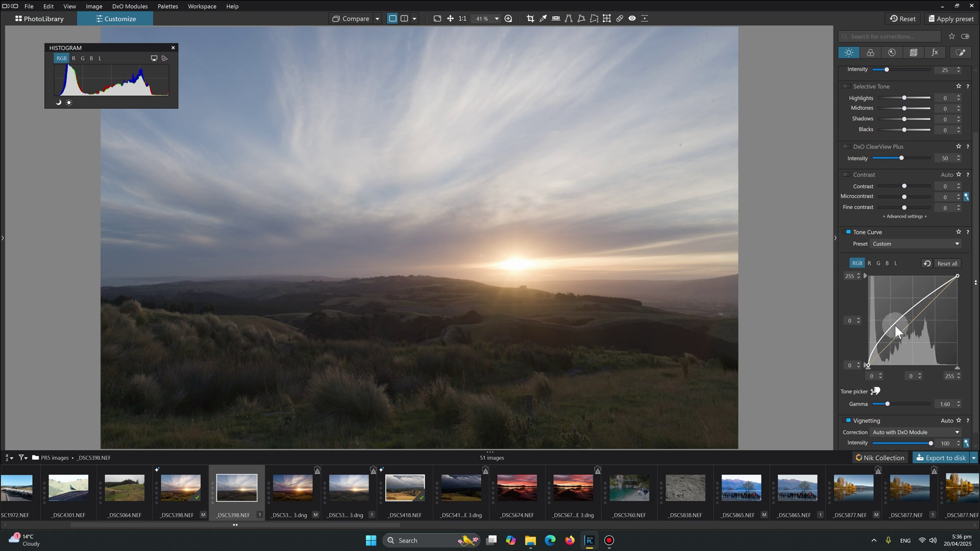
pyautogui.click(893, 404)
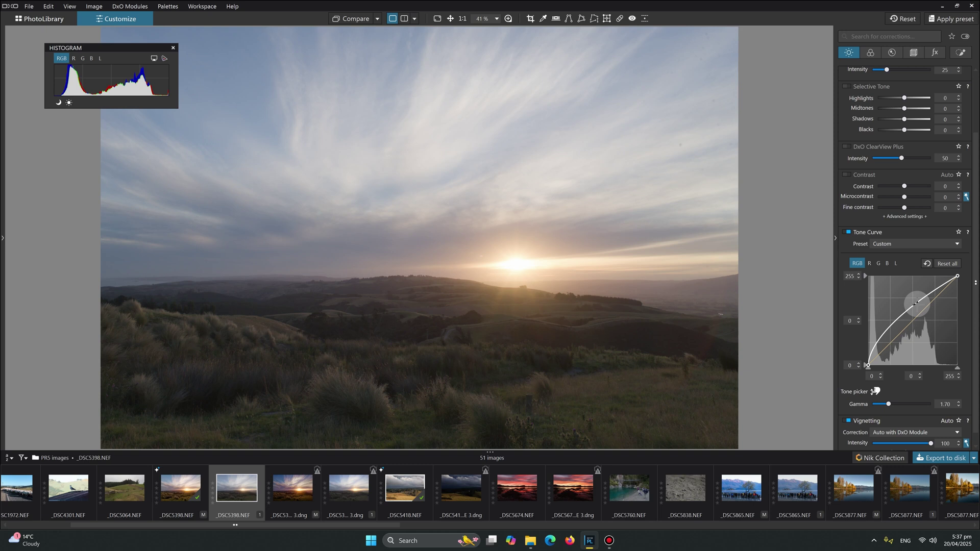
pyautogui.click(927, 295)
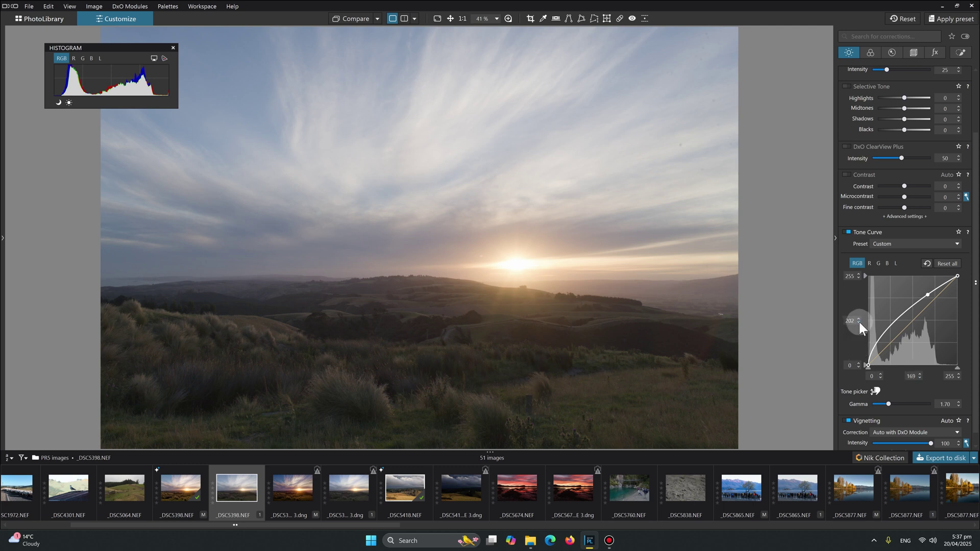
pyautogui.scroll(-5, 859, 322)
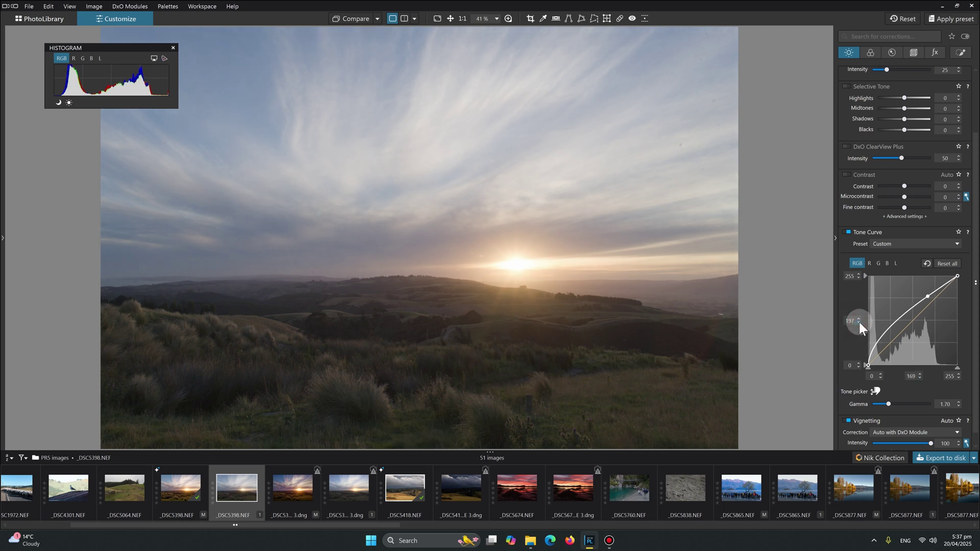
pyautogui.scroll(-1, 858, 322)
pyautogui.scroll(-2, 858, 323)
# Enable colour rendering and set white balance to Shade, temperature 7000 with tint 5.
pyautogui.click(869, 51)
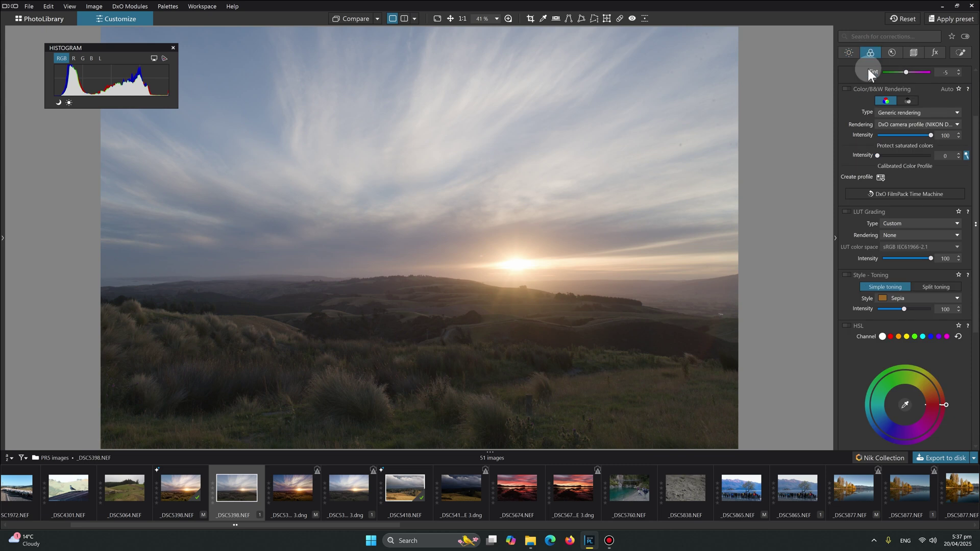
pyautogui.click(847, 87)
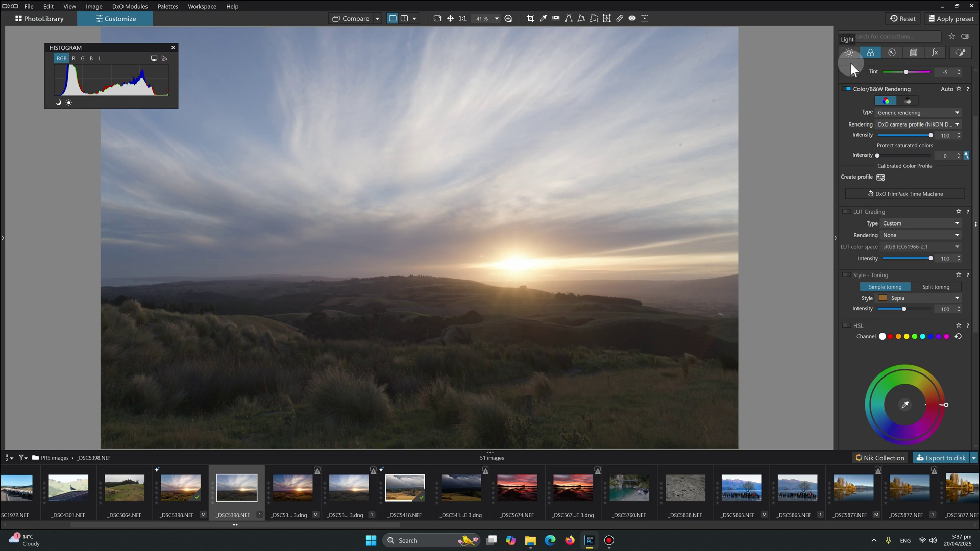
pyautogui.scroll(2, 926, 144)
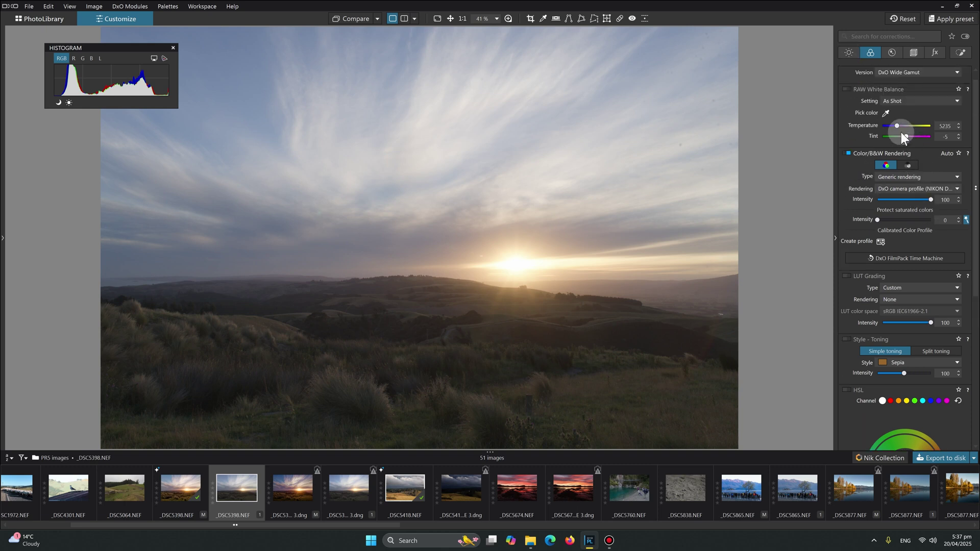
pyautogui.click(916, 100)
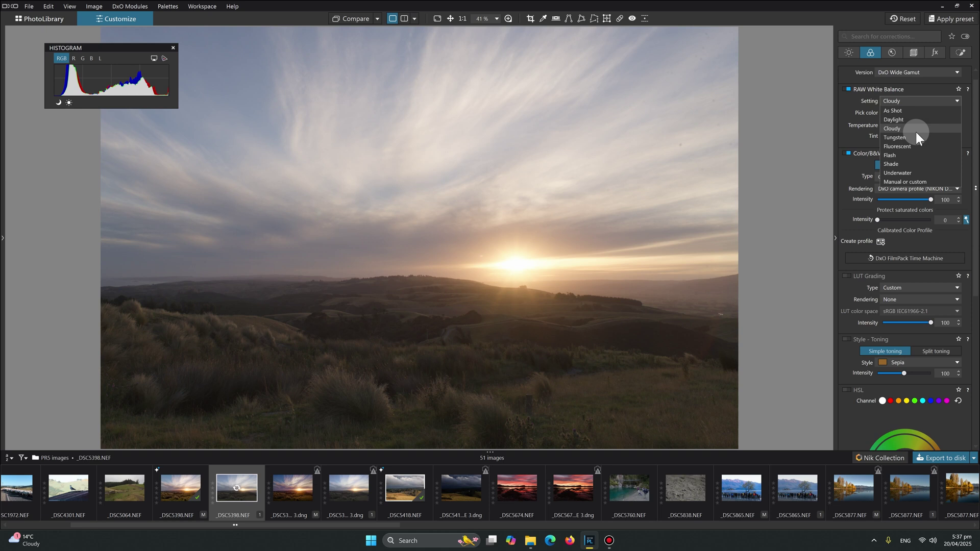
pyautogui.click(904, 164)
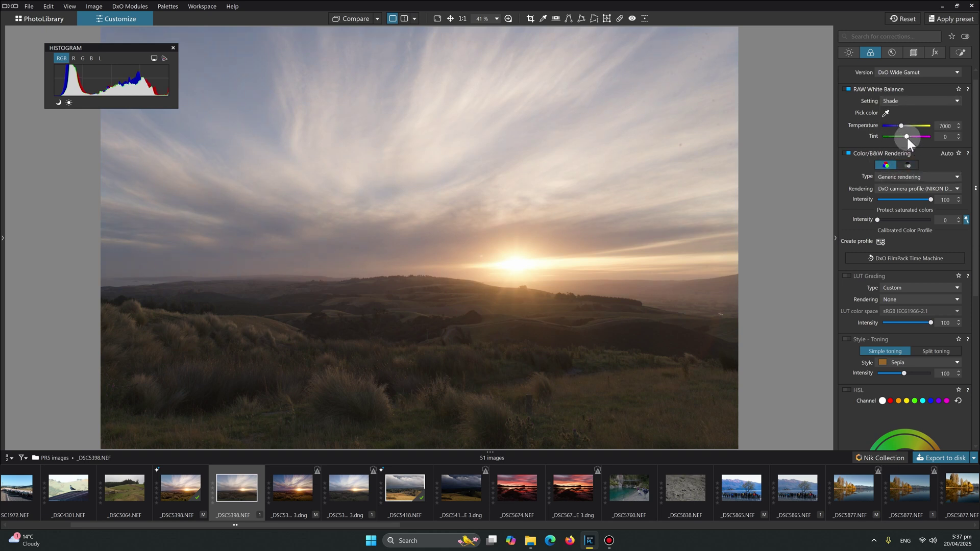
pyautogui.moveTo(906, 139); pyautogui.dragTo(915, 136)
pyautogui.click(849, 54)
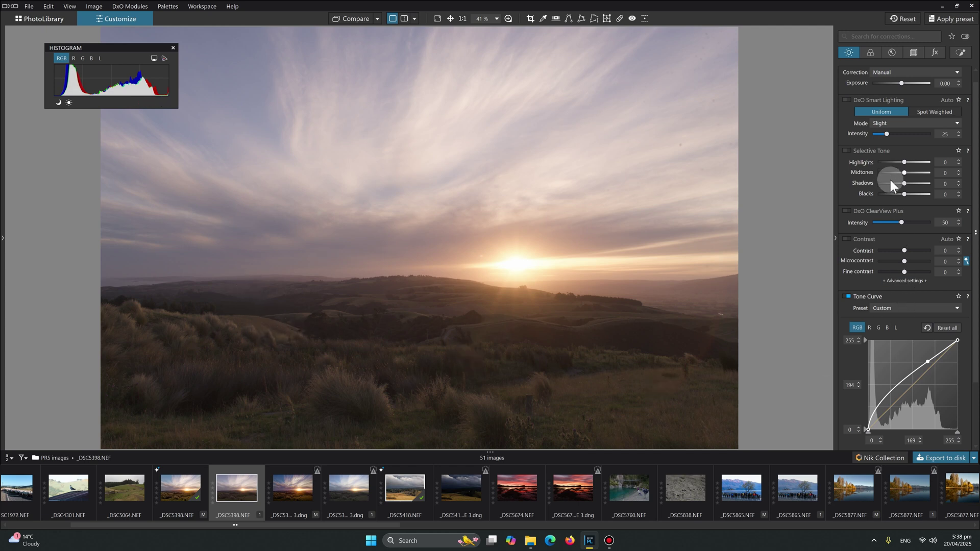
# Brighten the shadows slightly, set ClearView Plus to 25, and enable Contrast with Microcontrast 16.
pyautogui.moveTo(904, 184); pyautogui.dragTo(890, 194)
pyautogui.scroll(2, 909, 193)
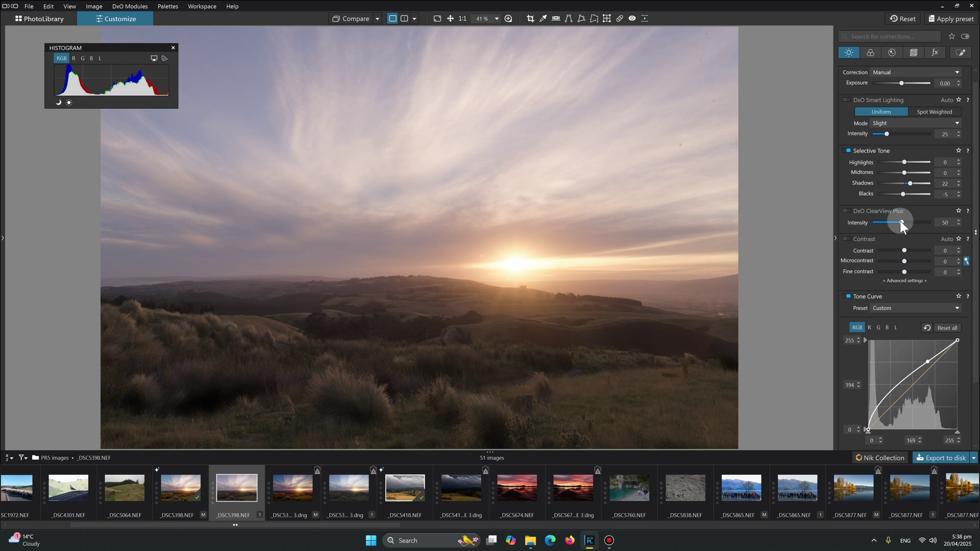
pyautogui.moveTo(901, 223)
pyautogui.mouseDown()
pyautogui.moveTo(856, 220)
pyautogui.moveTo(894, 223)
pyautogui.mouseUp()
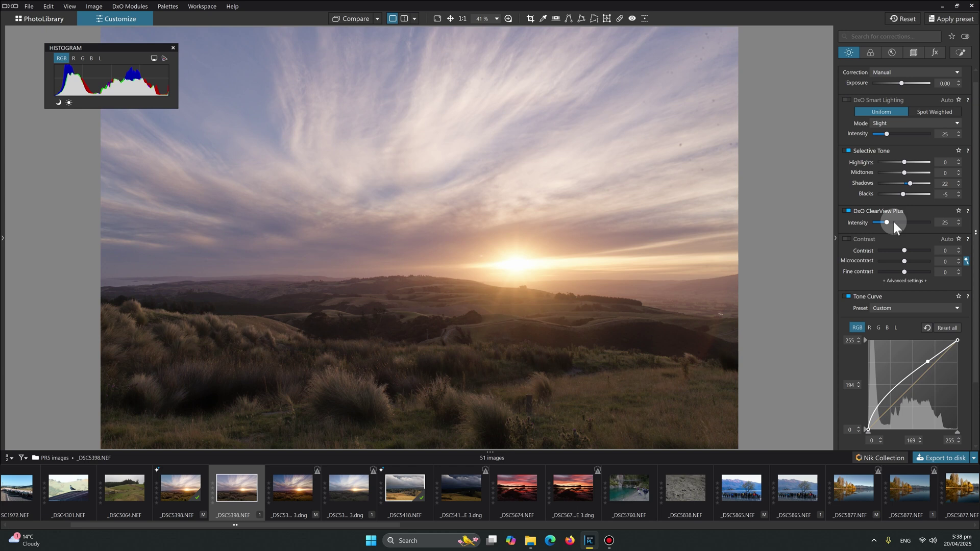
pyautogui.moveTo(914, 247); pyautogui.dragTo(915, 248)
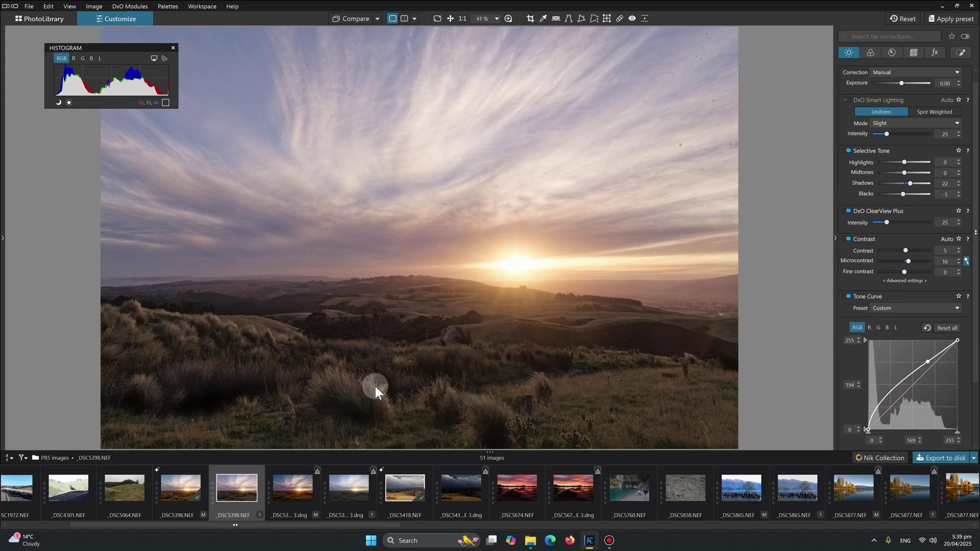
# Reset Blacks to 0, then lower it step by step to -3.
pyautogui.doubleClick(913, 194)
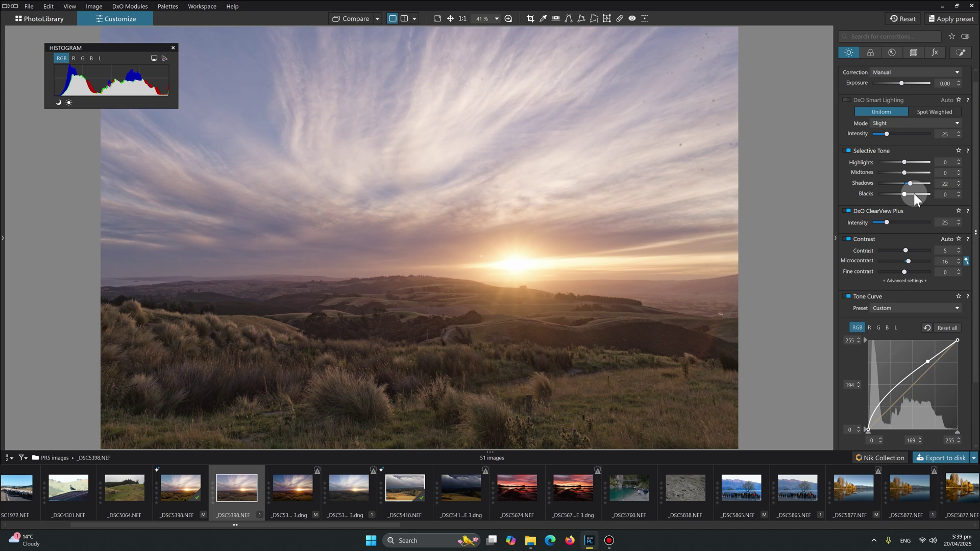
pyautogui.click(958, 197)
pyautogui.click(959, 196)
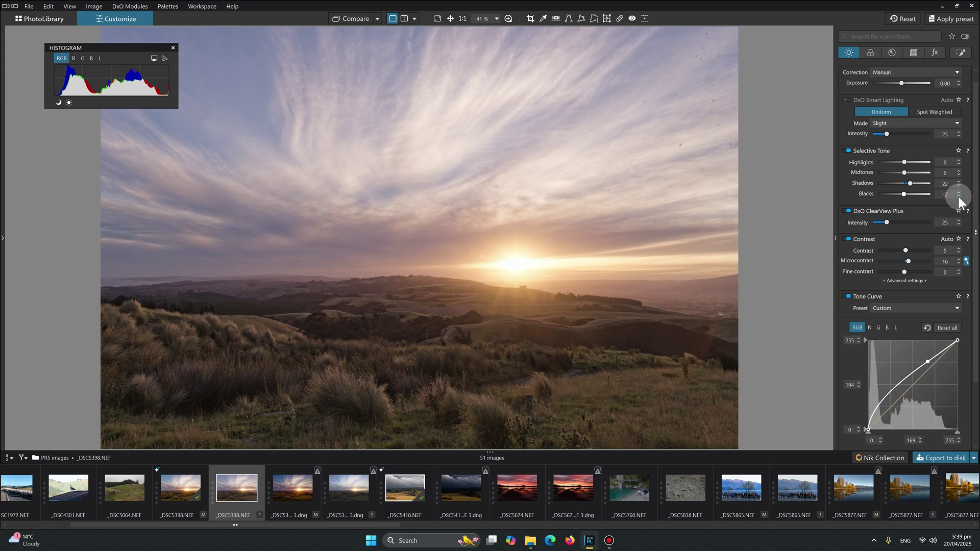
pyautogui.click(958, 197)
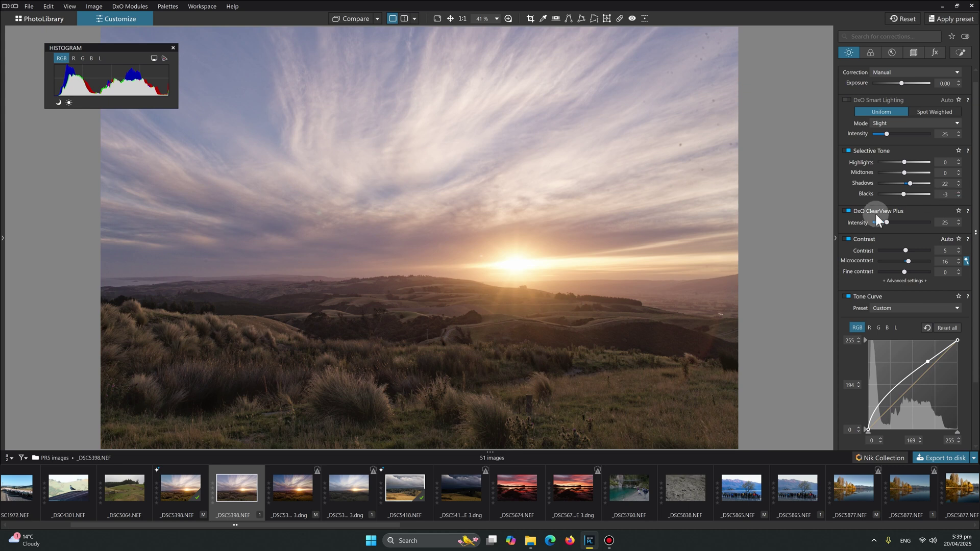
# Raise the HSL Saturation to 18 in the Color settings.
pyautogui.click(871, 52)
pyautogui.scroll(-3, 865, 342)
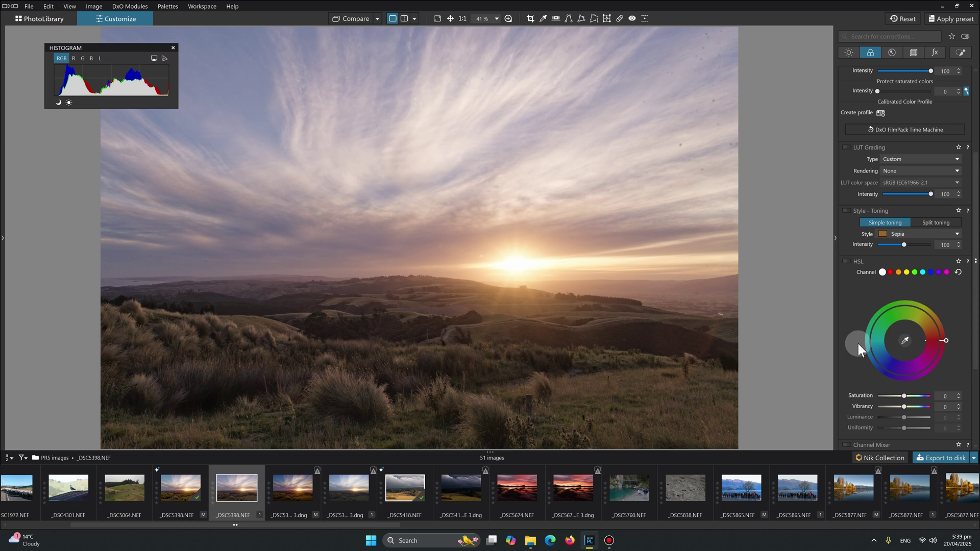
pyautogui.moveTo(901, 400); pyautogui.dragTo(909, 394)
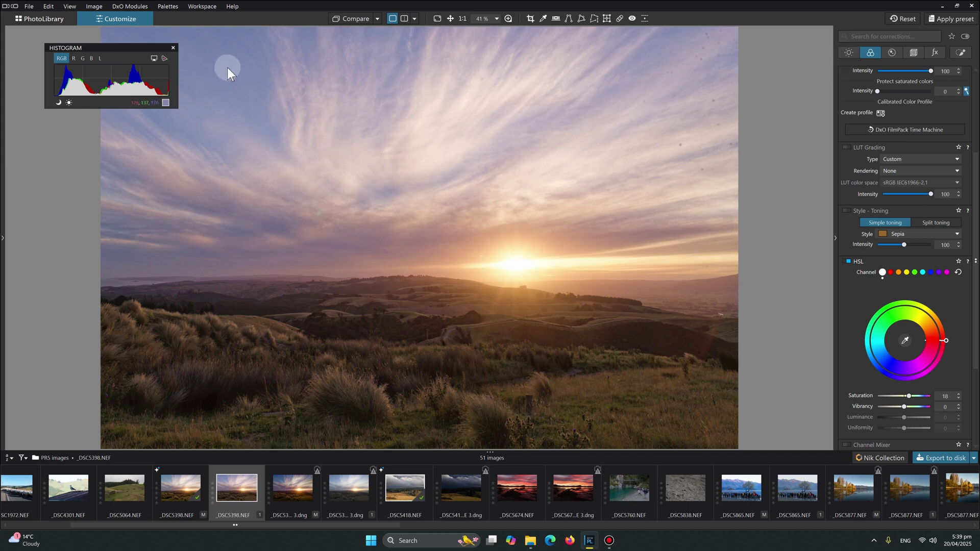
# Reset Microcontrast to 0 and raise global Contrast to 20 in the Light settings.
pyautogui.click(848, 52)
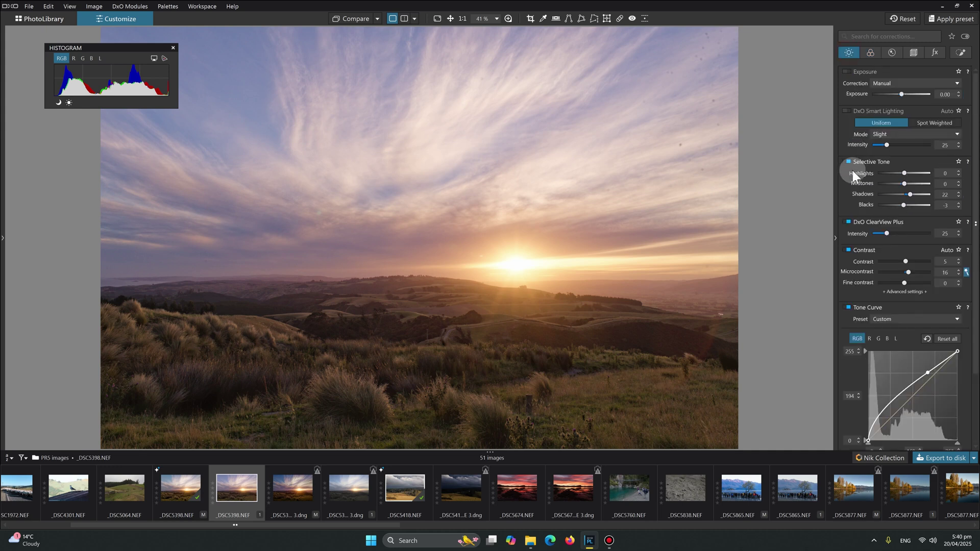
pyautogui.doubleClick(908, 271)
pyautogui.moveTo(913, 261); pyautogui.dragTo(912, 261)
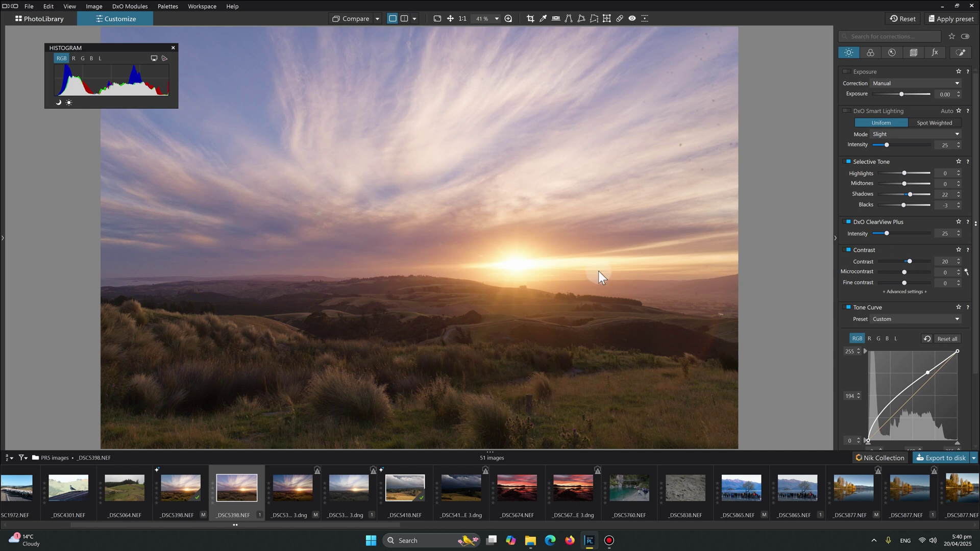
# Place a graduated filter over the foreground hills using Local Adjustments.
pyautogui.click(952, 113)
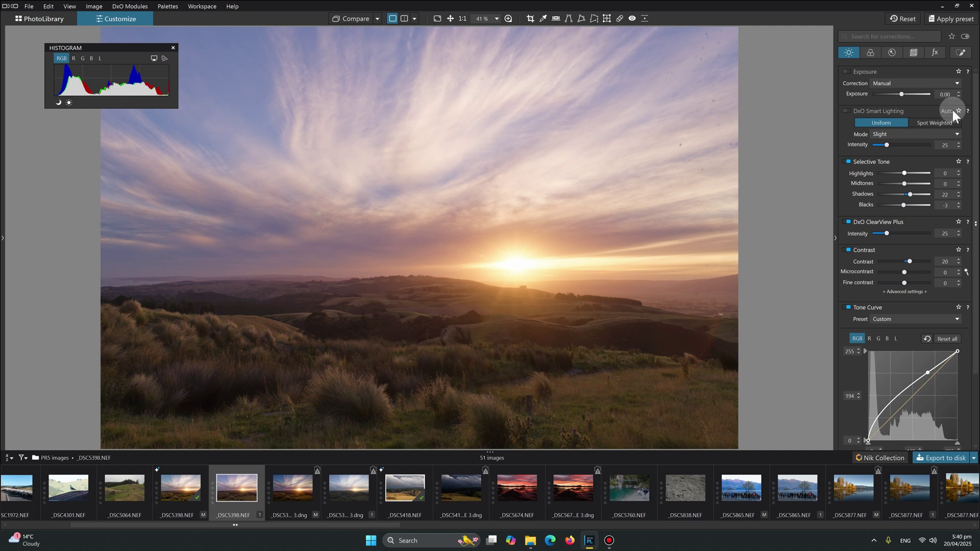
pyautogui.click(953, 56)
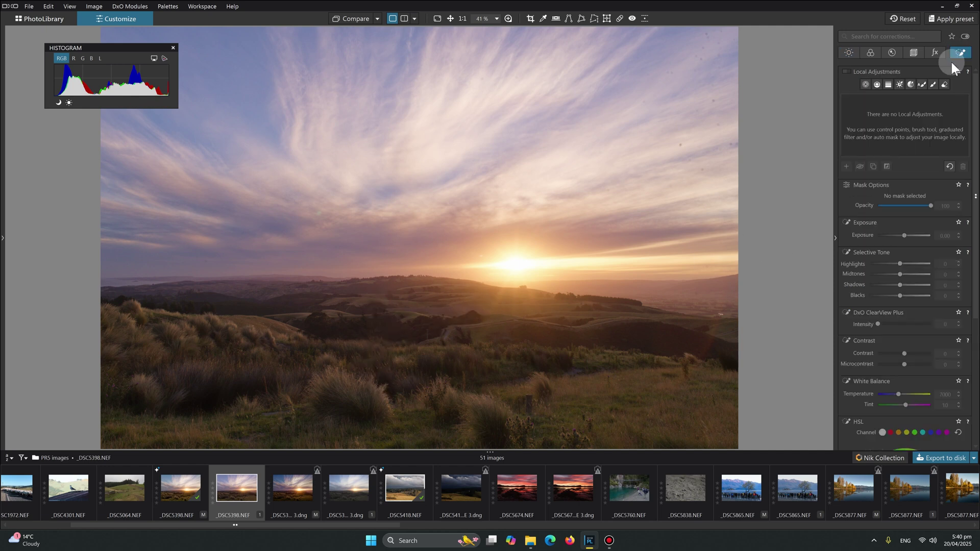
pyautogui.click(887, 84)
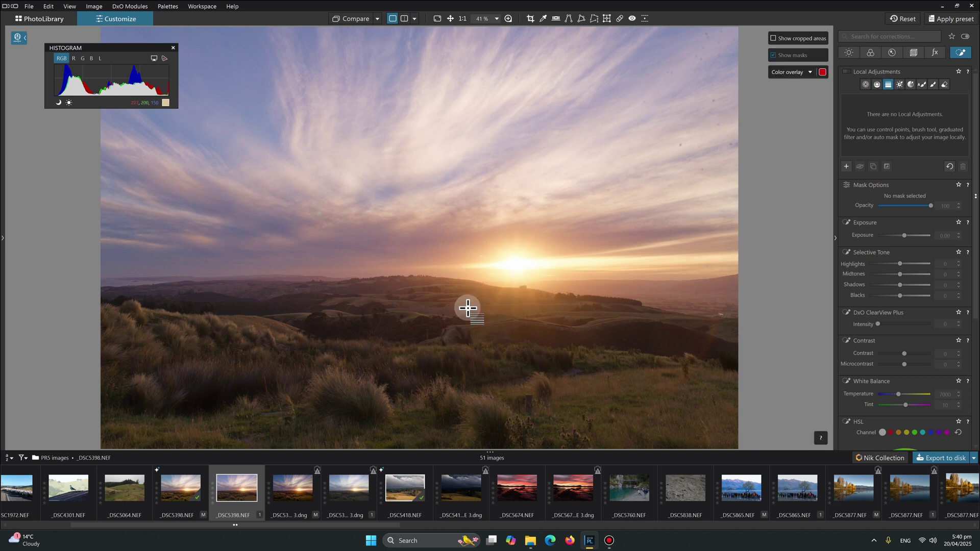
pyautogui.moveTo(403, 331); pyautogui.dragTo(404, 204)
pyautogui.moveTo(403, 333); pyautogui.dragTo(398, 380)
# Raise the filter's Microcontrast to 21 and warm the foreground, then return to Light settings.
pyautogui.moveTo(906, 364); pyautogui.dragTo(910, 366)
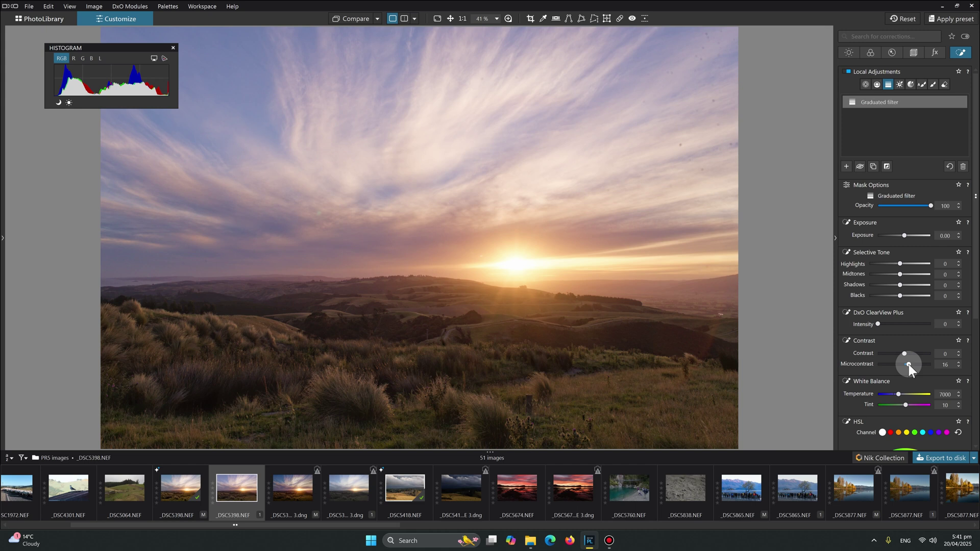
pyautogui.click(899, 394)
pyautogui.moveTo(908, 364); pyautogui.dragTo(907, 393)
pyautogui.click(849, 52)
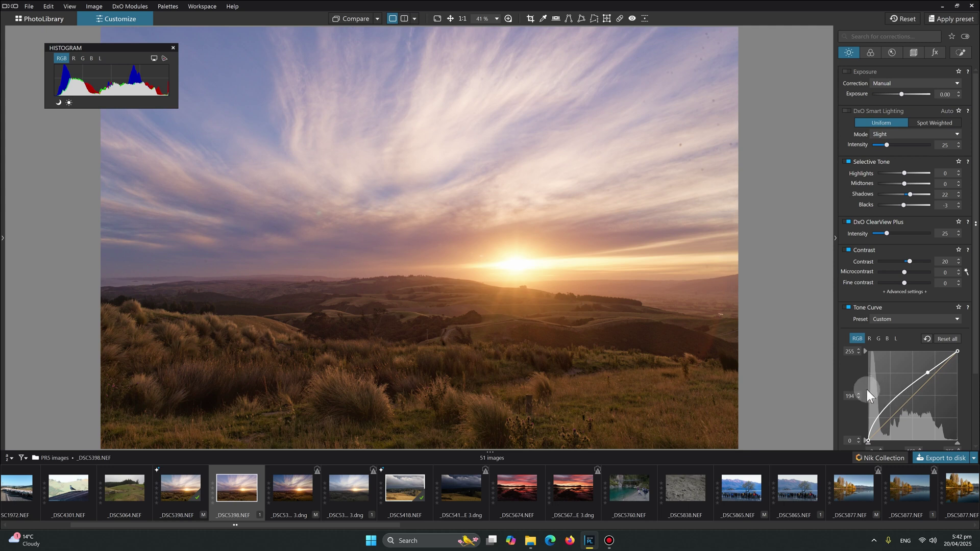
# Open _DSC5865.NEF and briefly compare it with the uncorrected original.
pyautogui.click(741, 488)
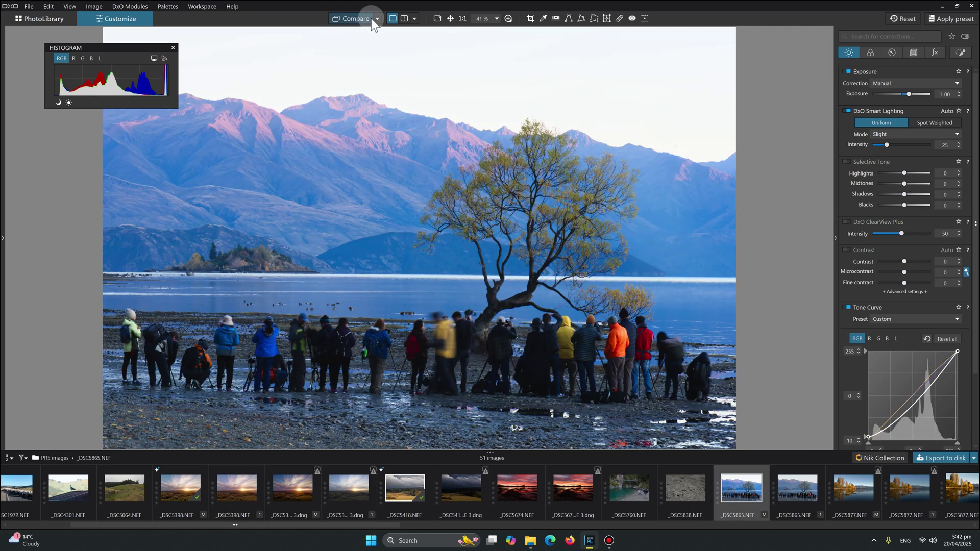
pyautogui.click(377, 19)
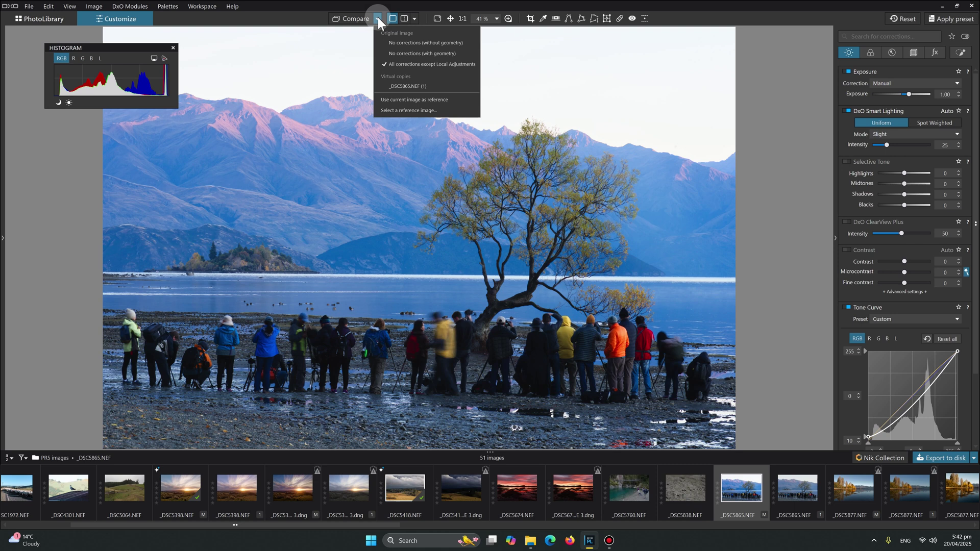
pyautogui.click(351, 20)
pyautogui.click(350, 22)
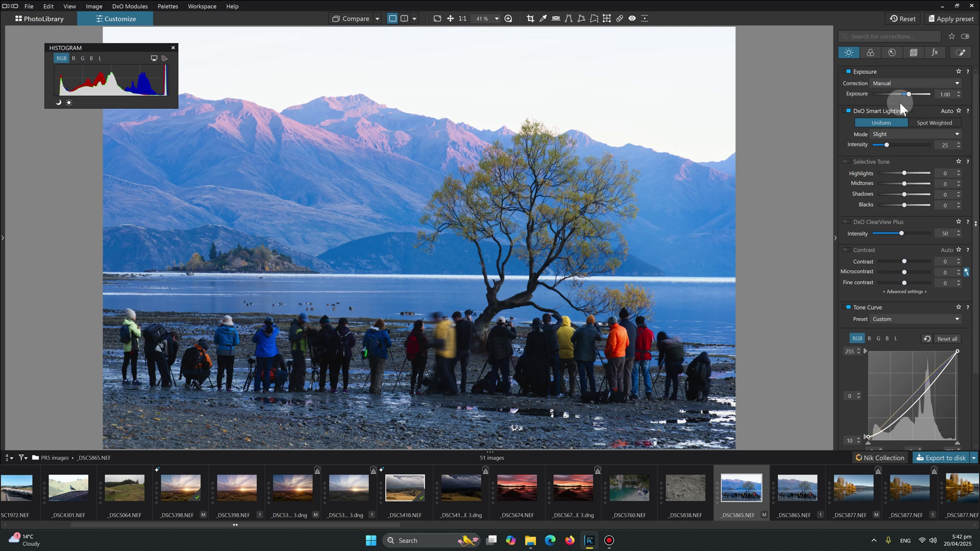
# Switch off Tone Curve and Smart Lighting, keeping Exposure enabled.
pyautogui.click(845, 307)
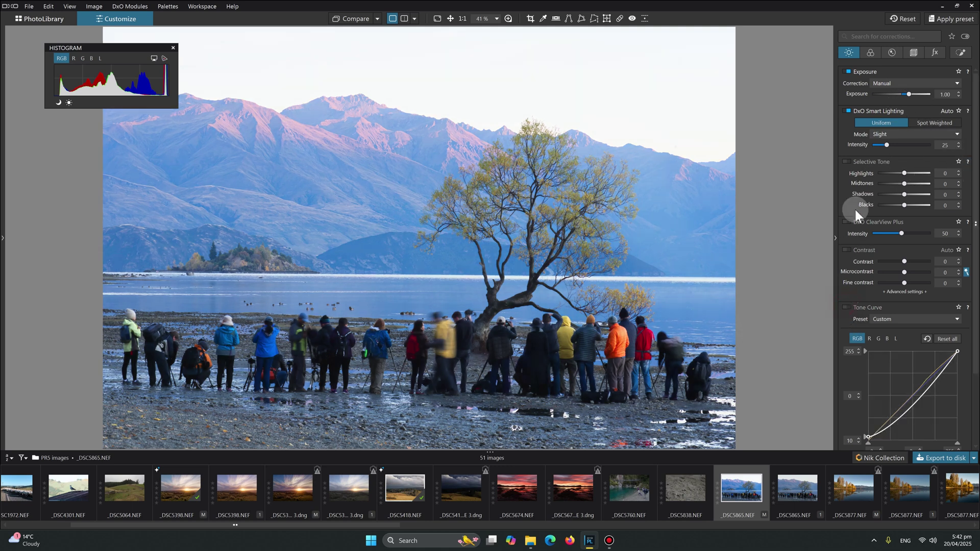
pyautogui.click(846, 110)
pyautogui.click(843, 71)
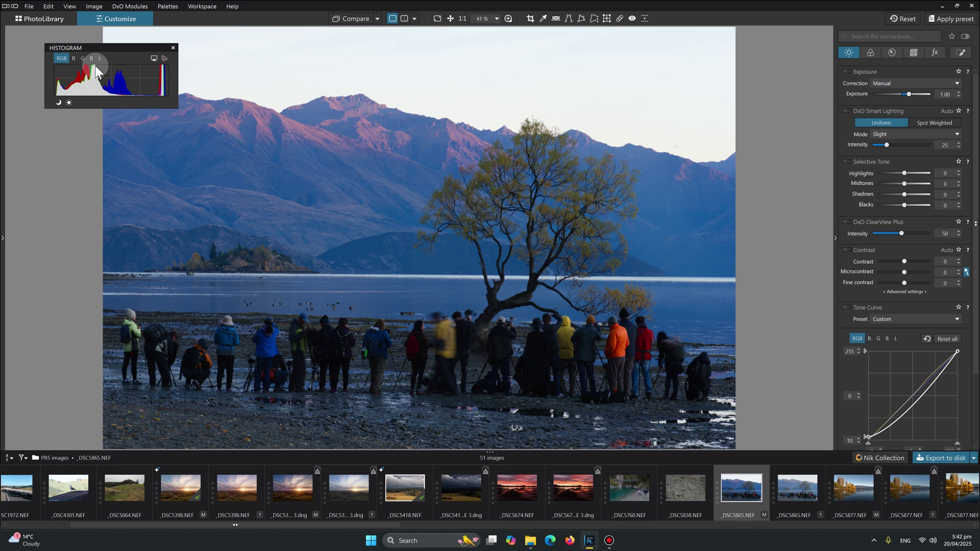
pyautogui.click(847, 71)
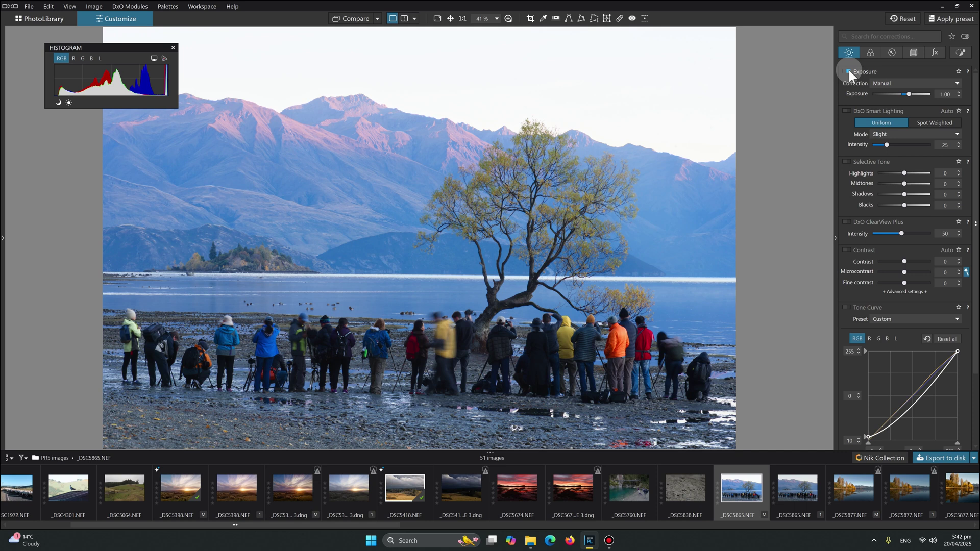
# Turn the Smart Lighting and Tone Curve corrections back on for _DSC5865.NEF.
pyautogui.click(848, 111)
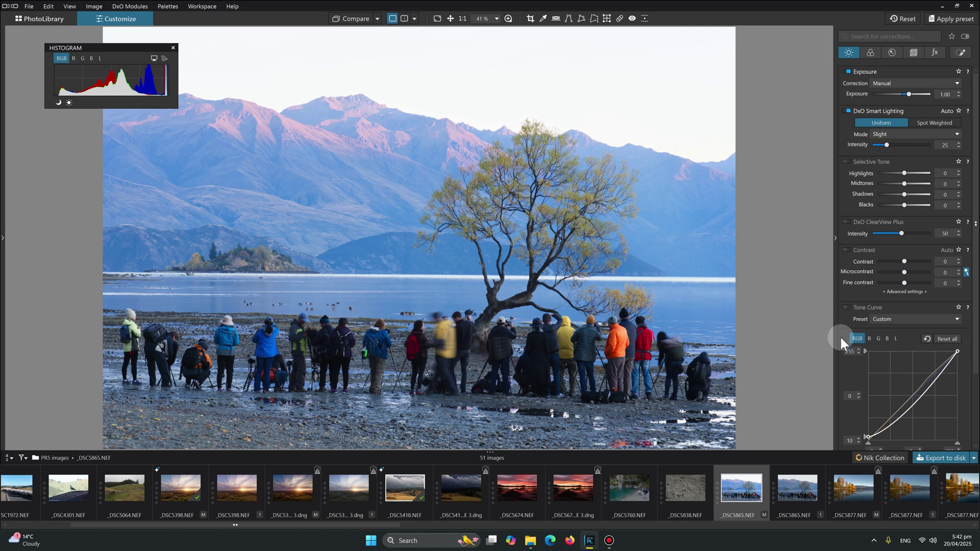
pyautogui.click(847, 306)
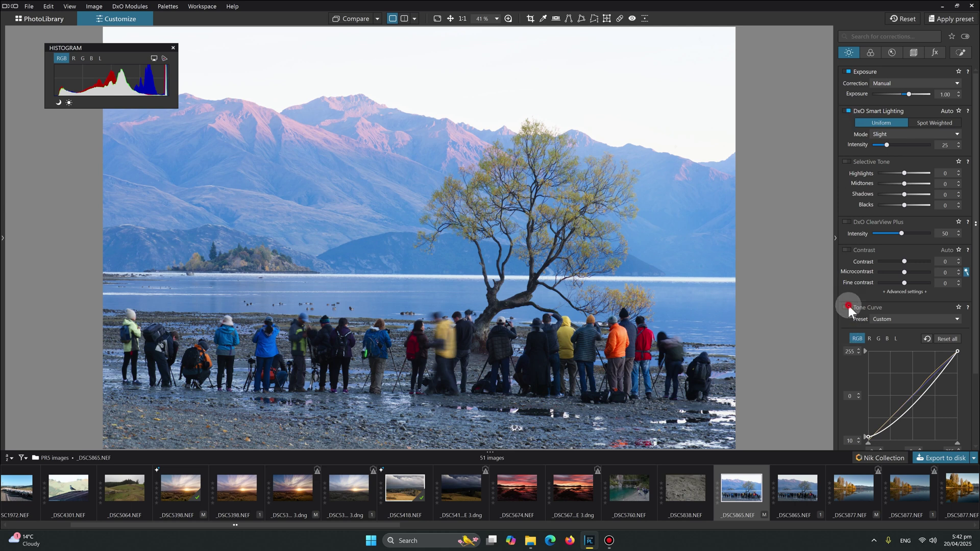